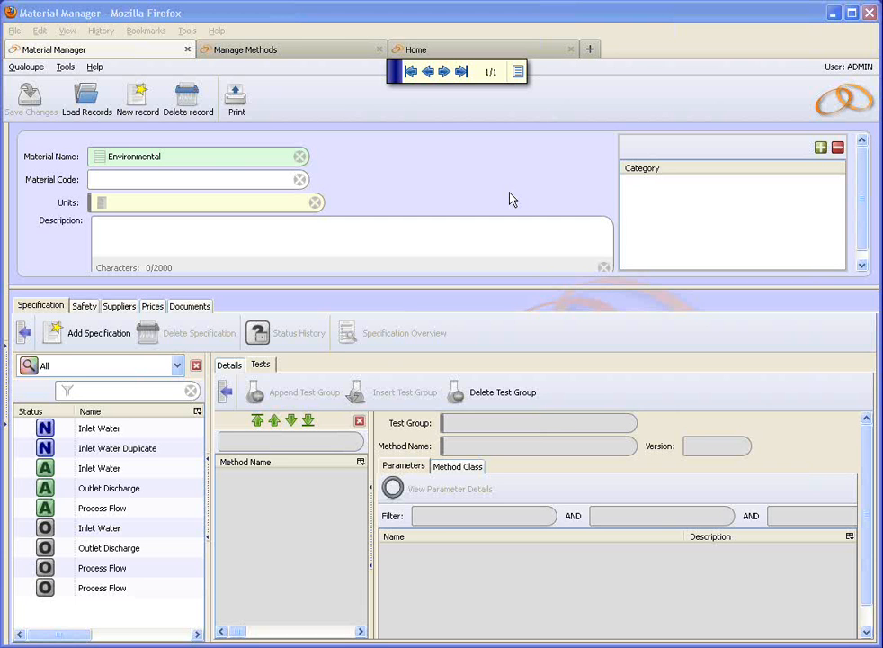
Step: Load the Environmental material's Process Flow spec with status A, version 3
left_click(500, 190)
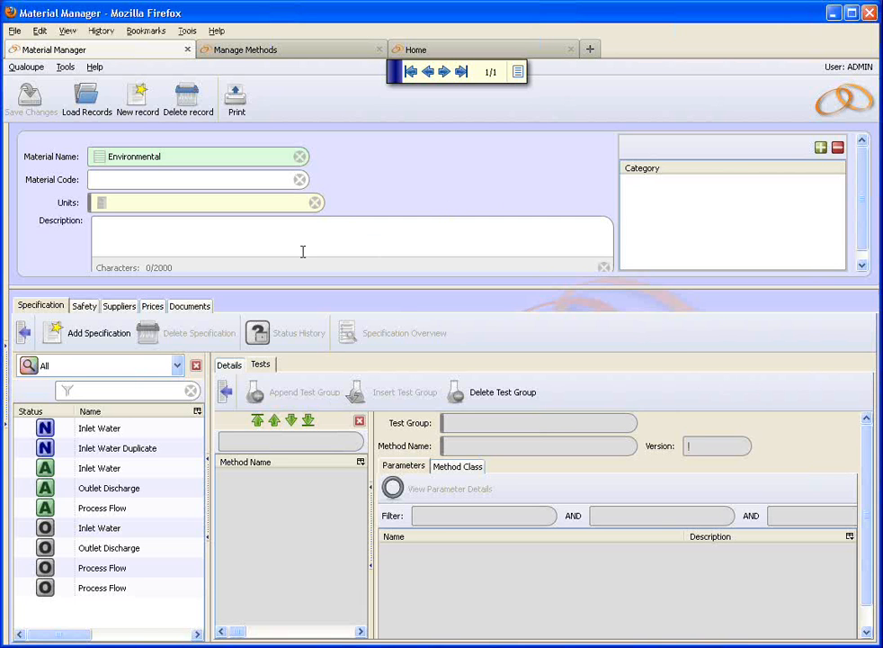
left_click(134, 517)
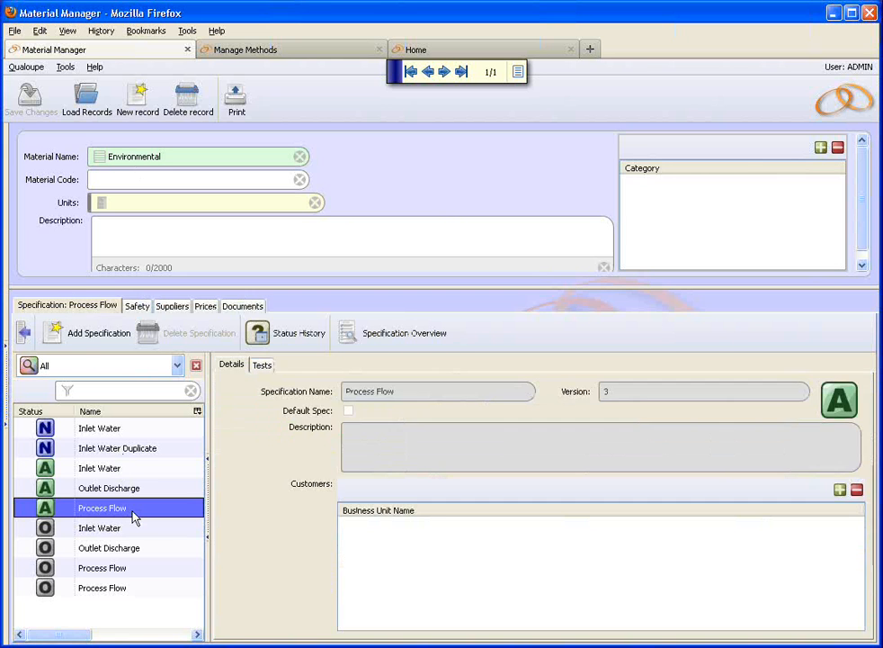
Step: List Process Flow's tests and select pH, which uses method version 2
left_click(262, 367)
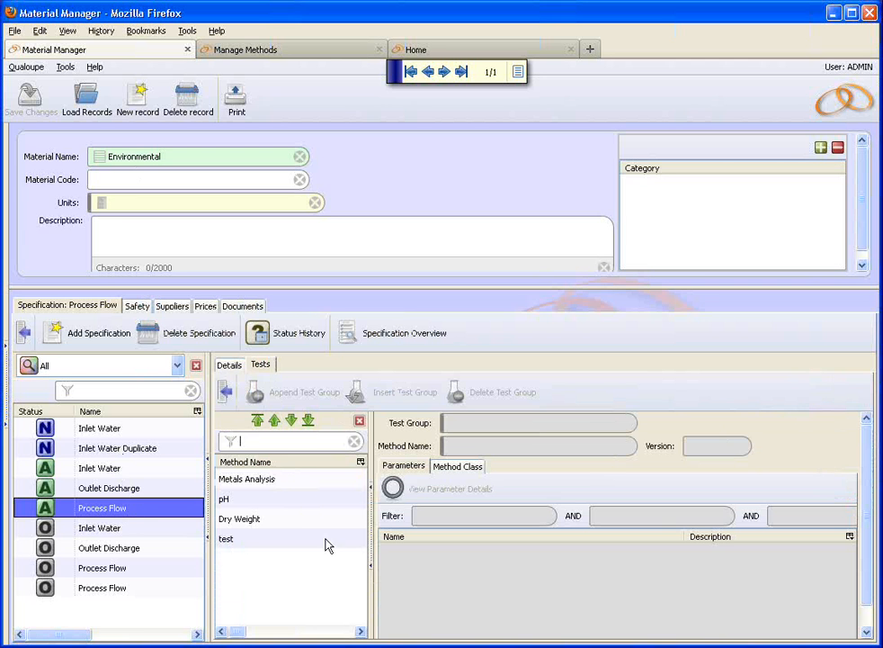
left_click(289, 504)
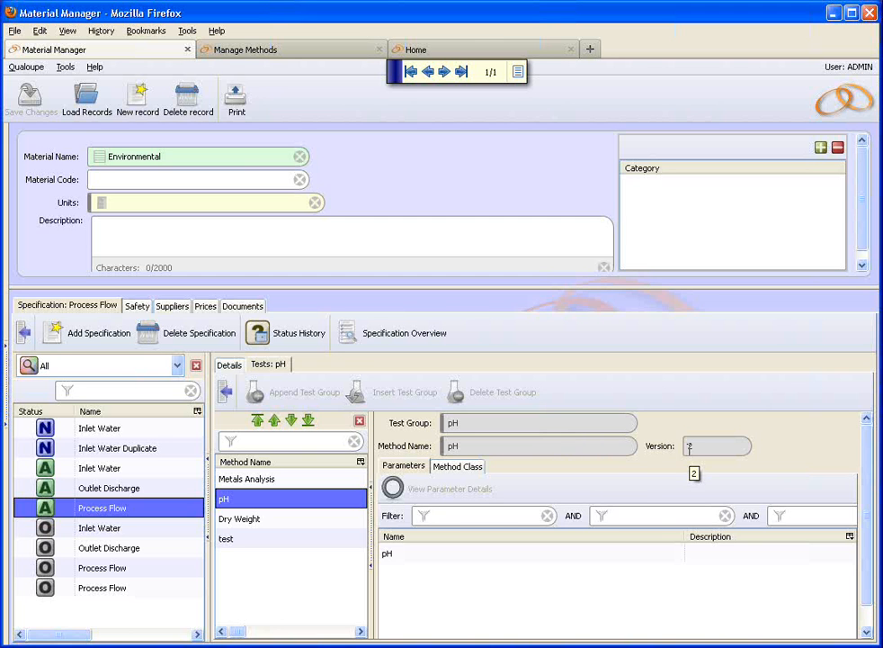
left_click(403, 558)
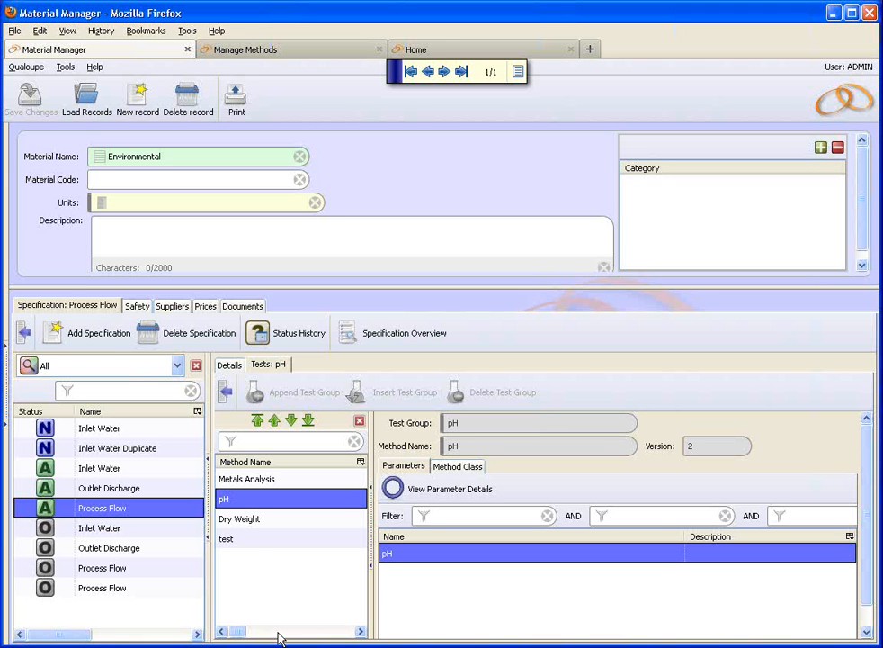
Step: Inspect the test method (version 2, results 1–3 and average), then load the Inlet Water spec
left_click(258, 541)
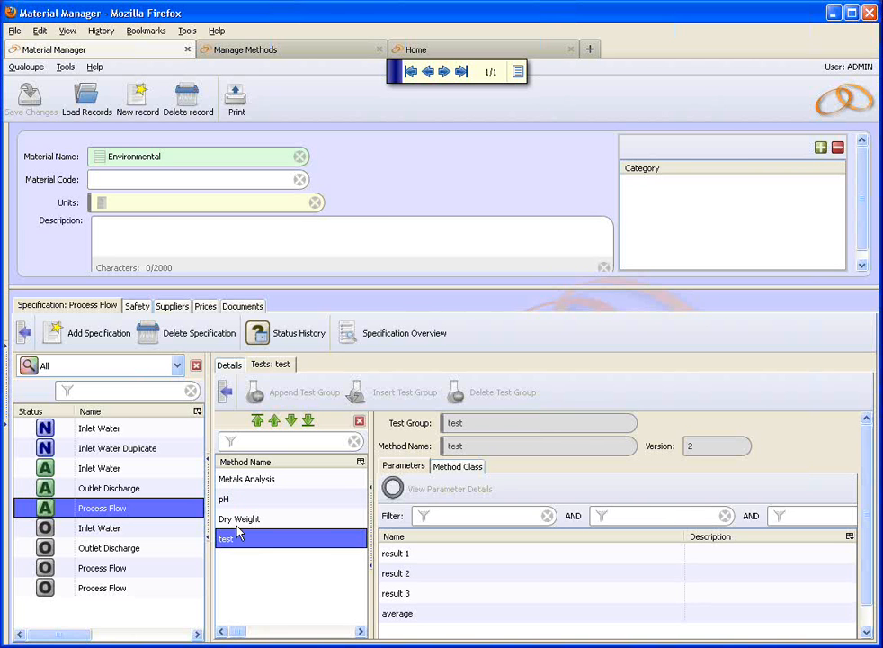
left_click(112, 471)
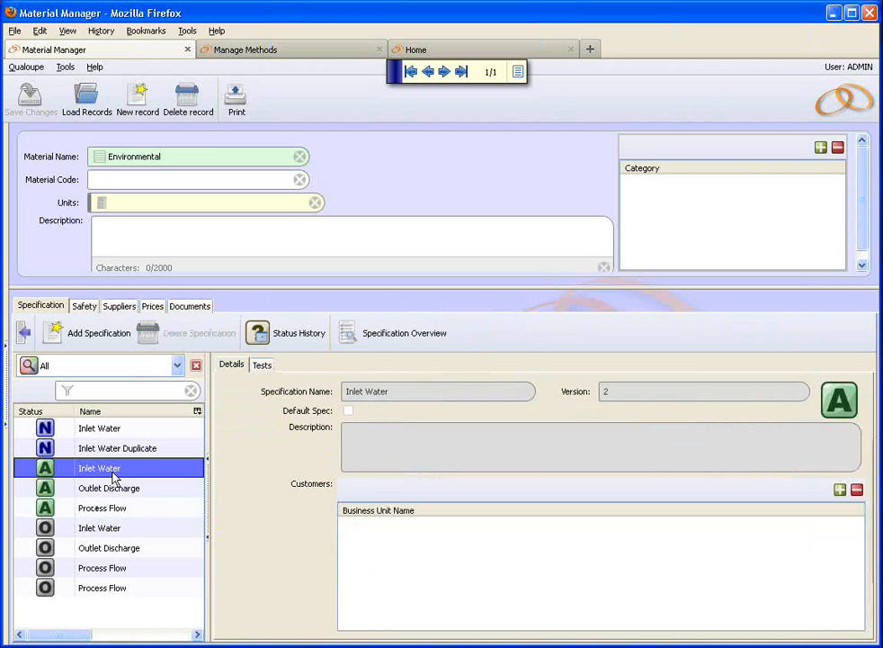
Step: Confirm Inlet Water has no test method, then show Process Flow's test method, version 2, in Manage Methods
left_click(259, 364)
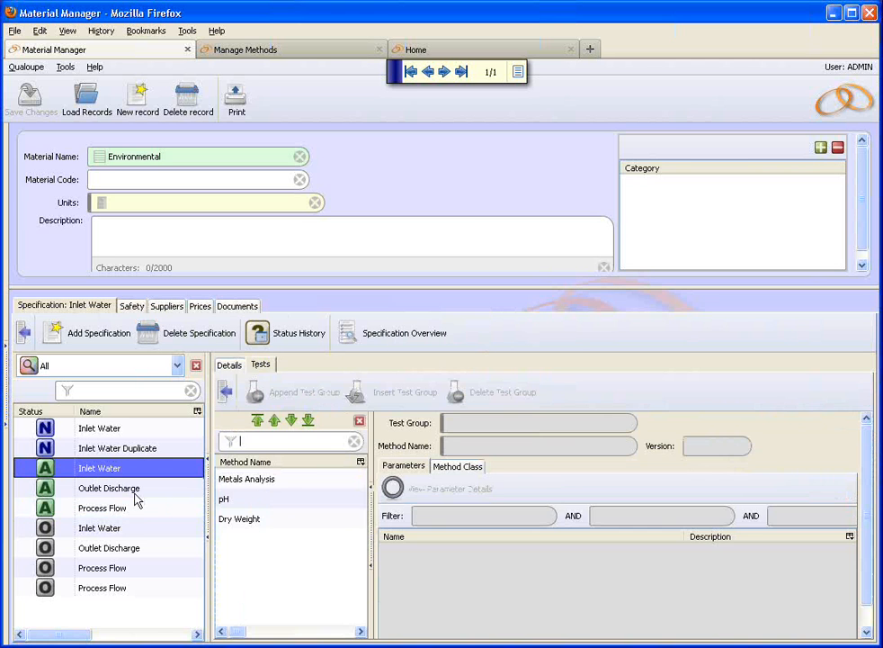
left_click(102, 513)
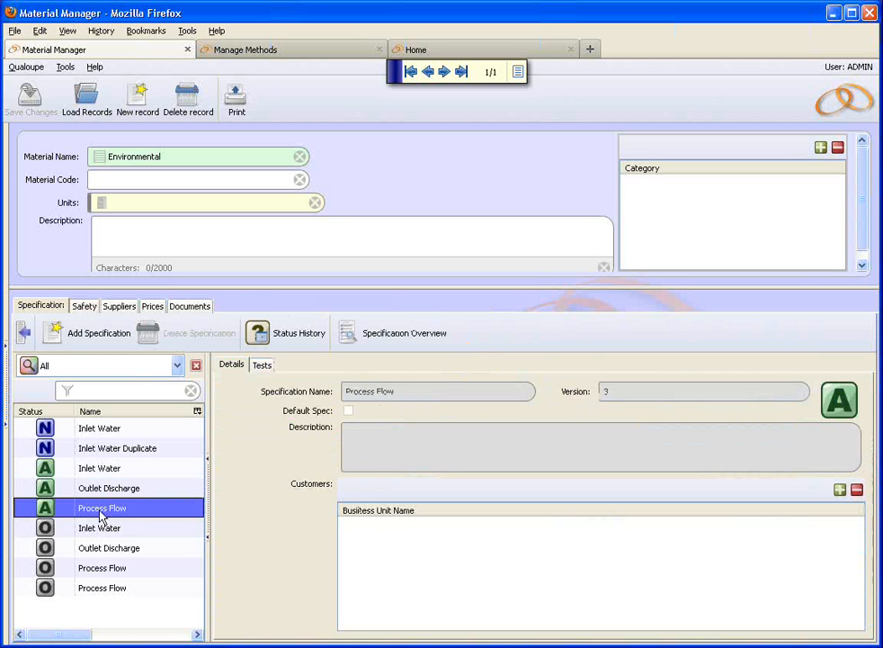
left_click(260, 365)
left_click(232, 540)
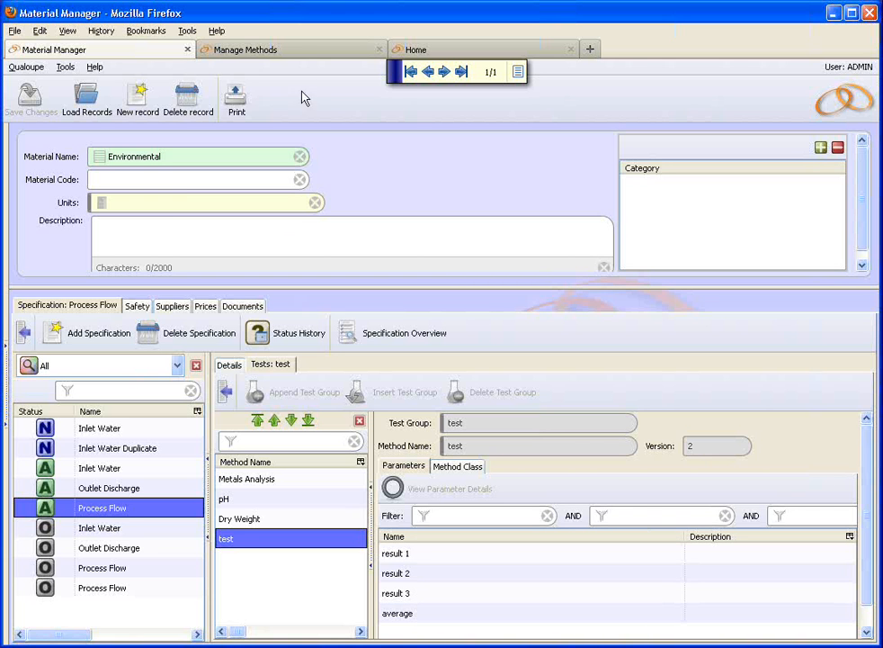
left_click(306, 56)
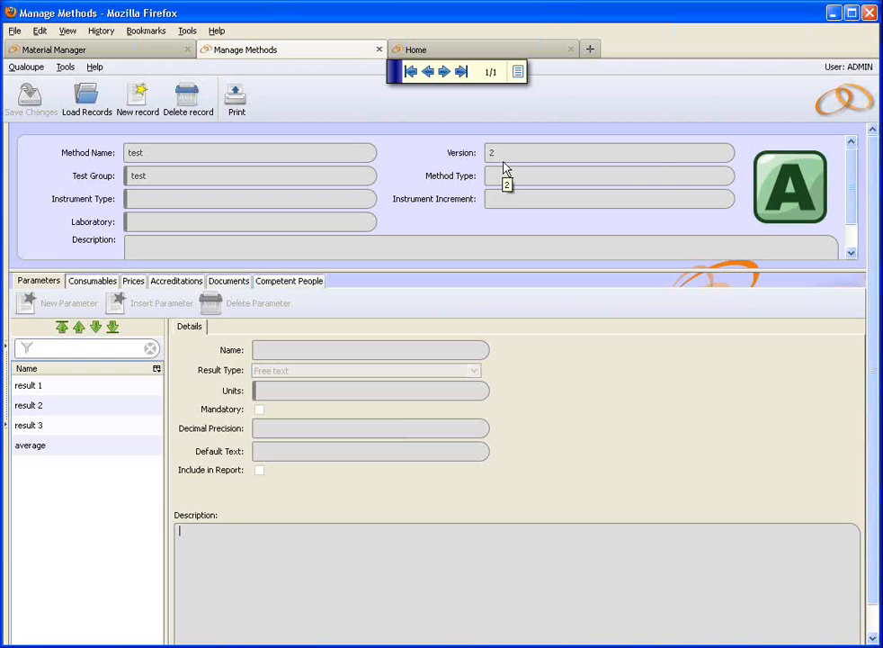
Step: Create version 3 of the test method with a new numeric parameter 'result 4'
left_click(786, 208)
left_click(738, 387)
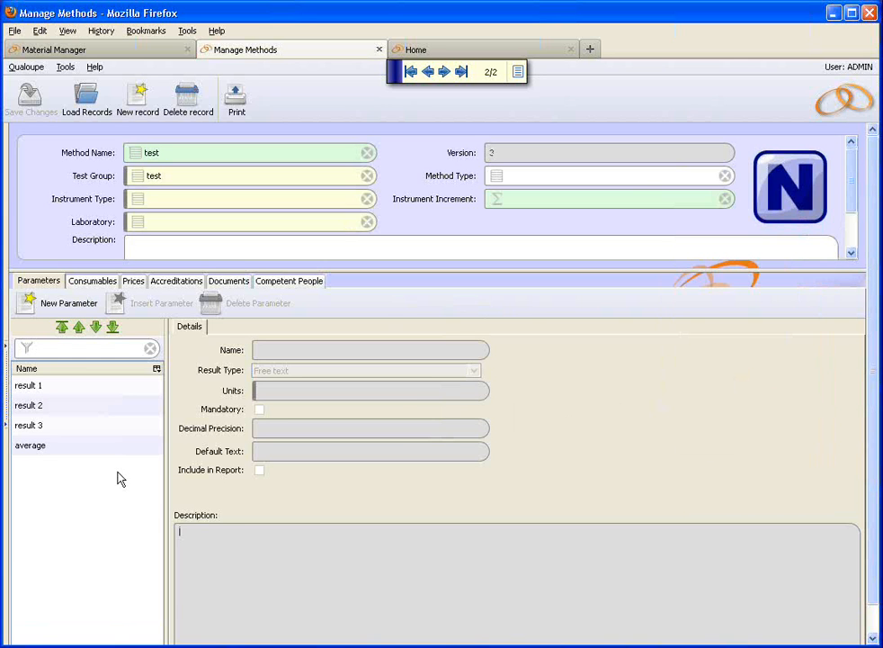
left_click(63, 304)
type("result 4")
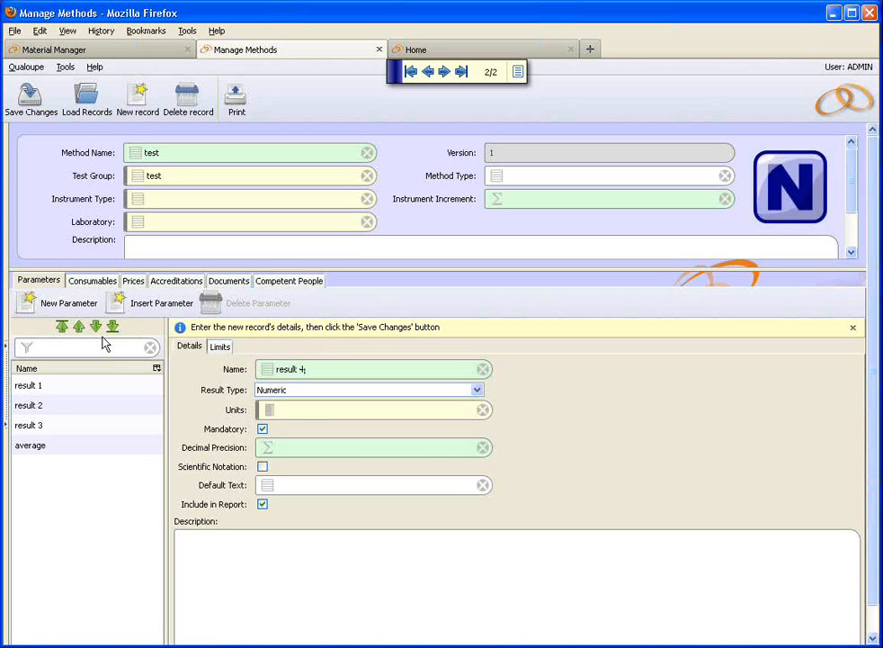
left_click(31, 104)
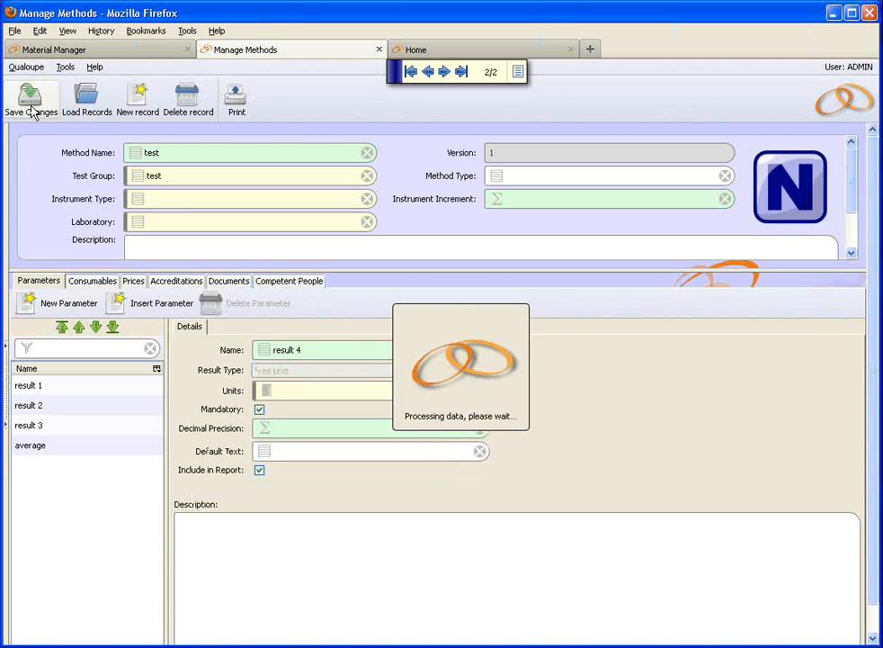
left_click(36, 468)
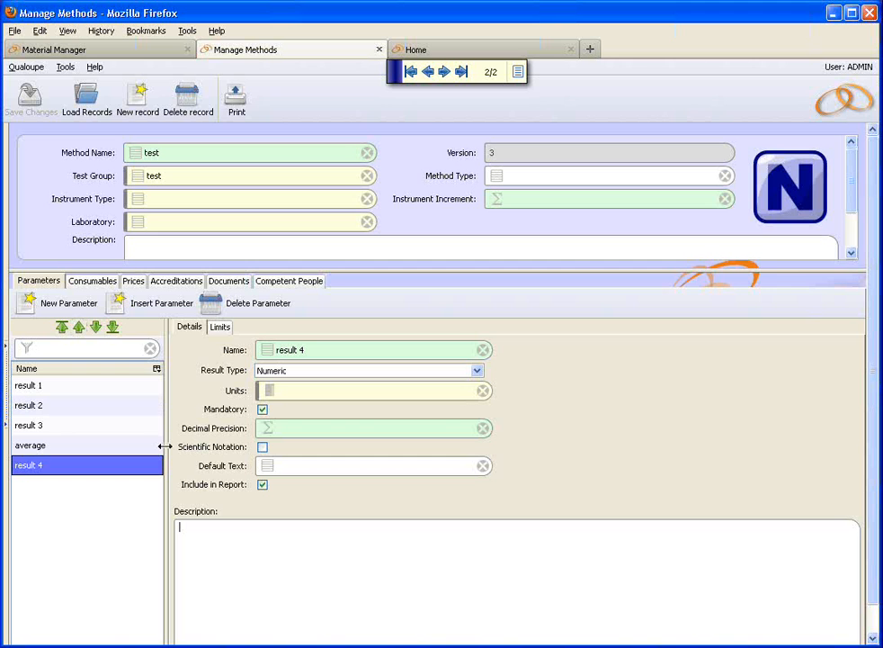
Step: Change the average formula to add {result 4} and divide by 4, and save
left_click(39, 468)
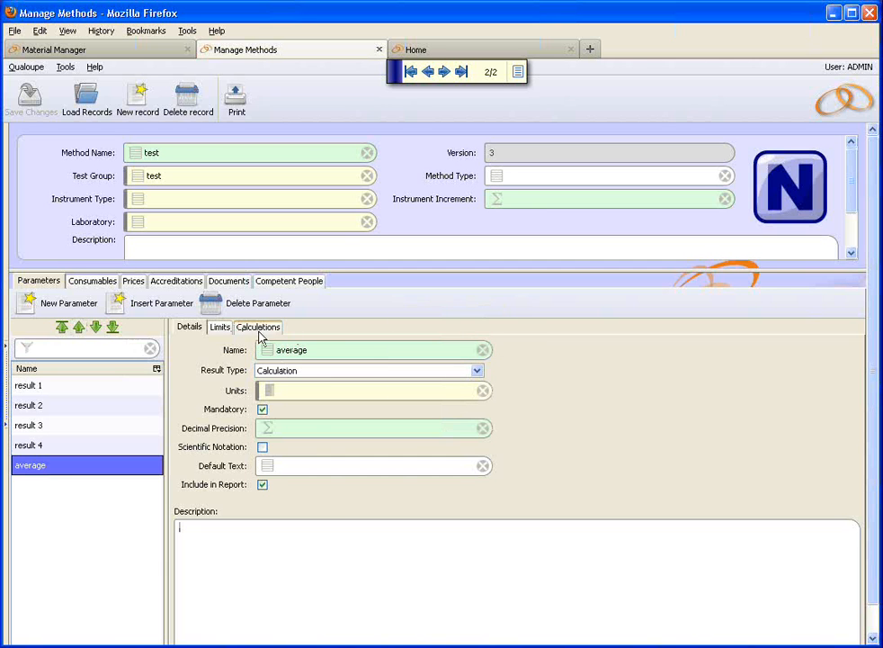
left_click(260, 330)
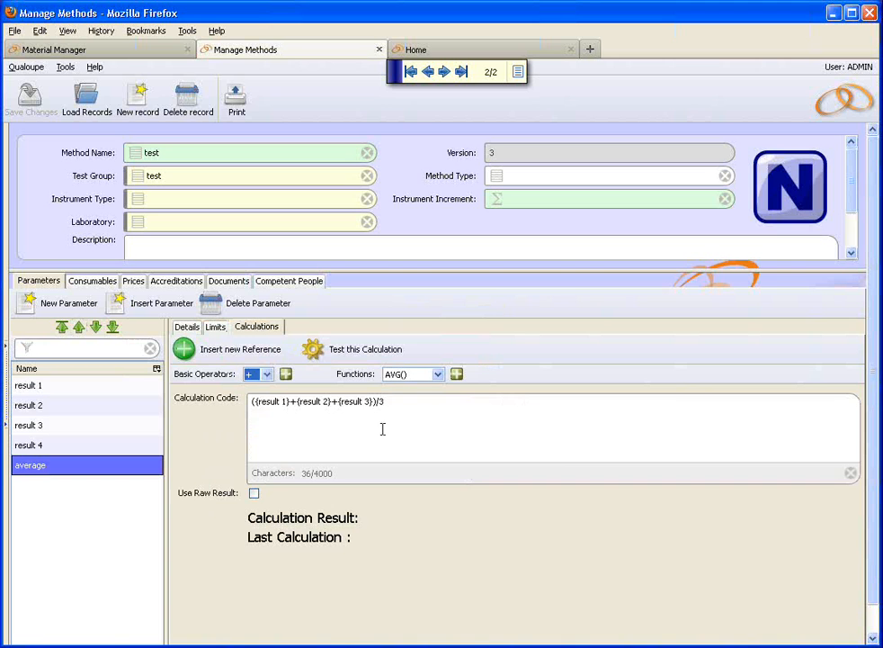
type("+{result 4})")
key("BackSpace")
type("4")
left_click(38, 117)
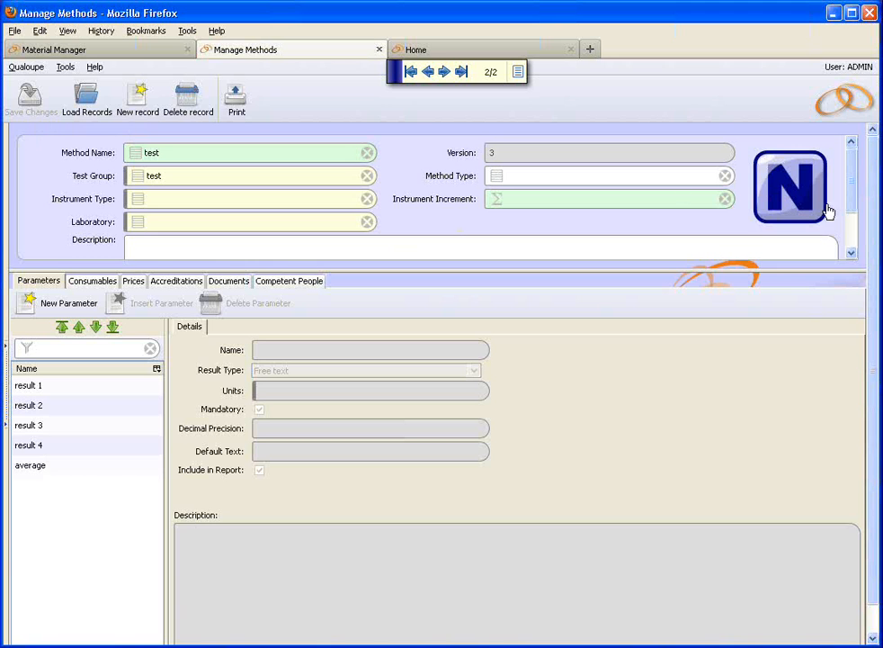
Step: Approve the test method's new version and return to Material Manager
left_click(786, 201)
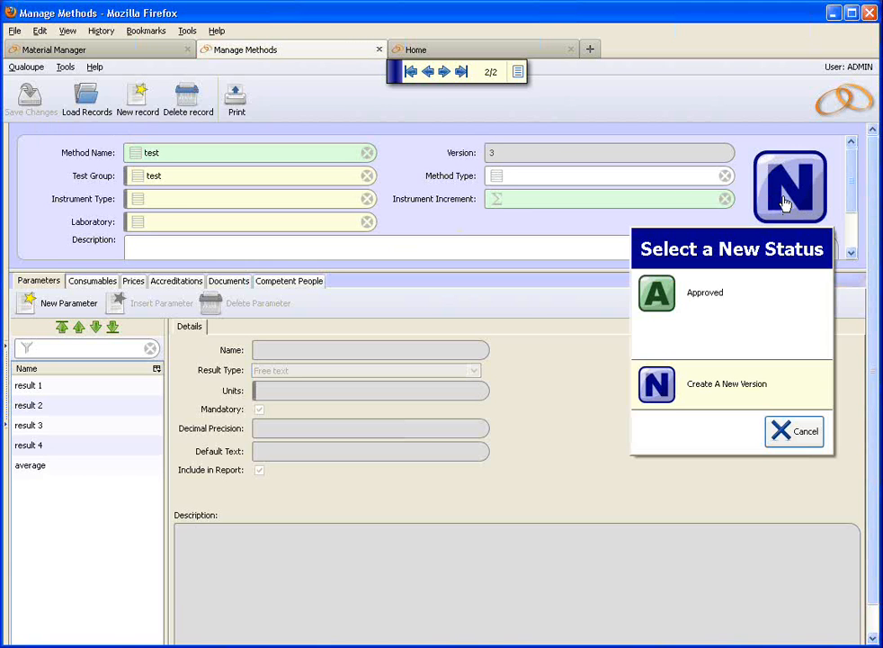
left_click(736, 309)
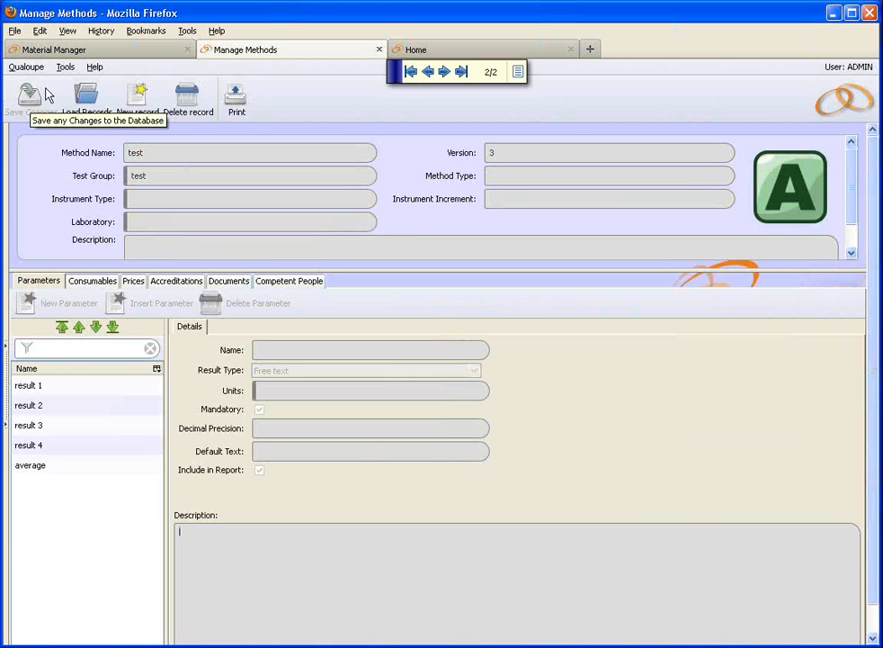
left_click(86, 51)
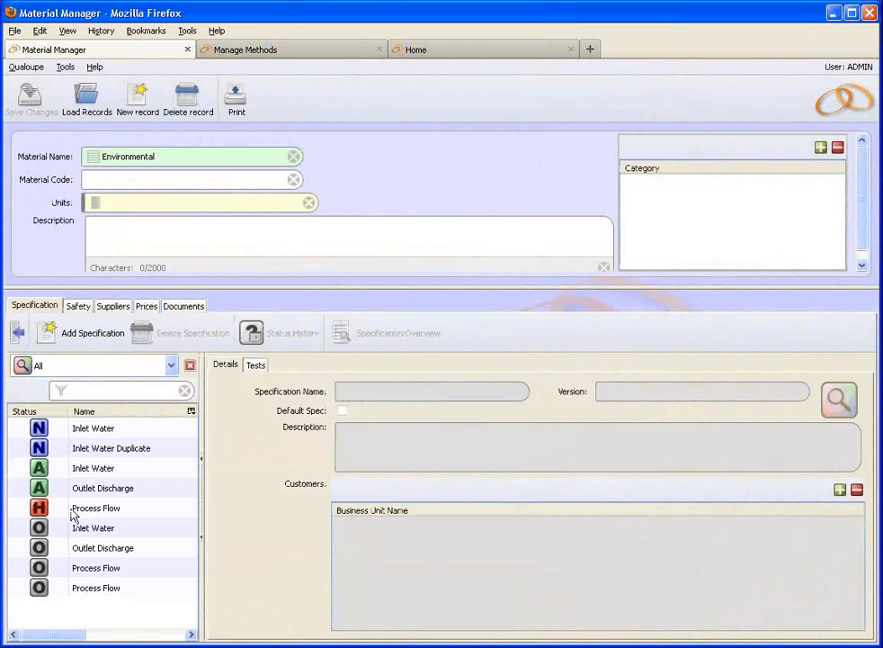
Step: Confirm the held Process Flow spec still uses test method version 2, then view the method's version 3 record
left_click(112, 512)
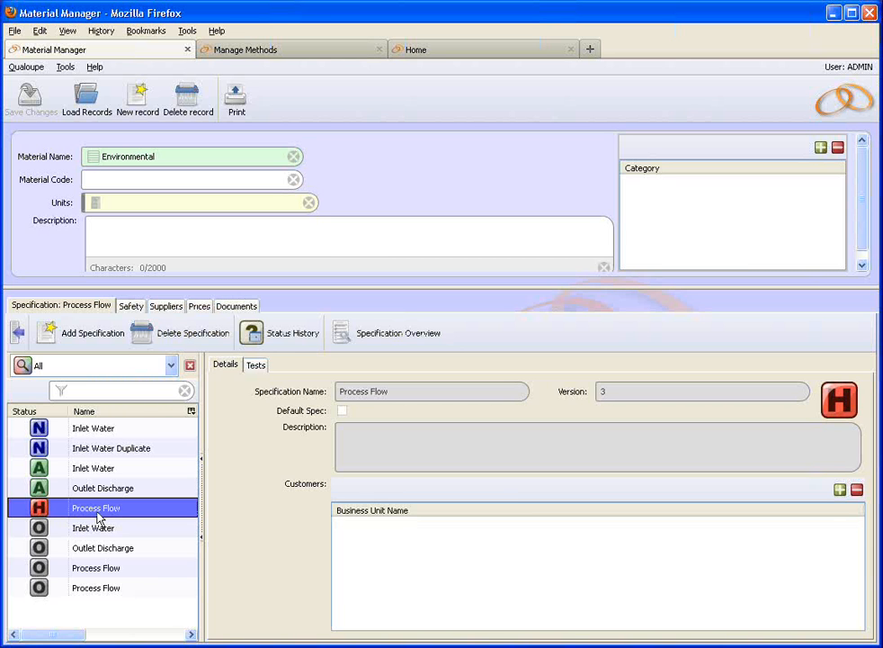
left_click(255, 366)
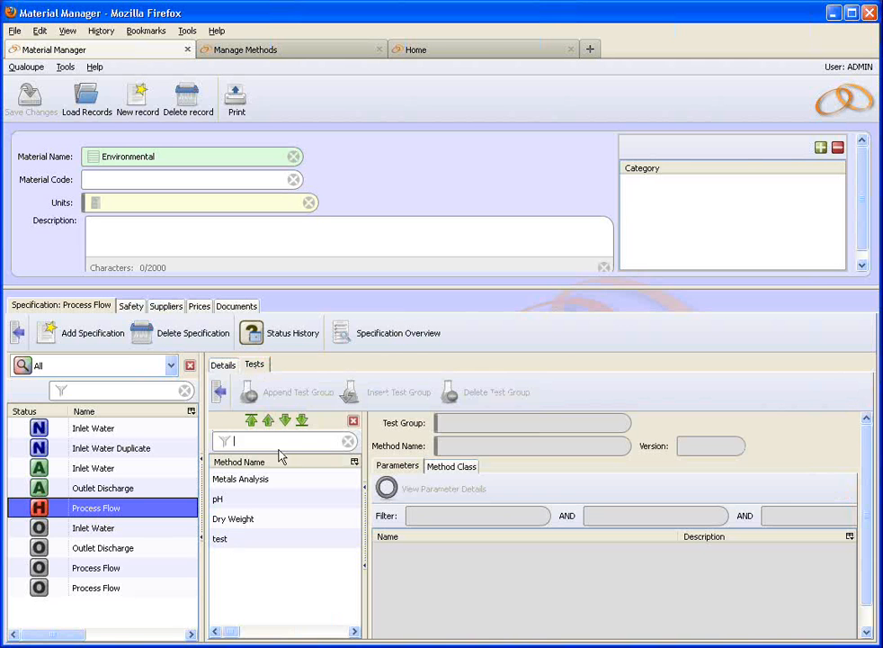
left_click(247, 542)
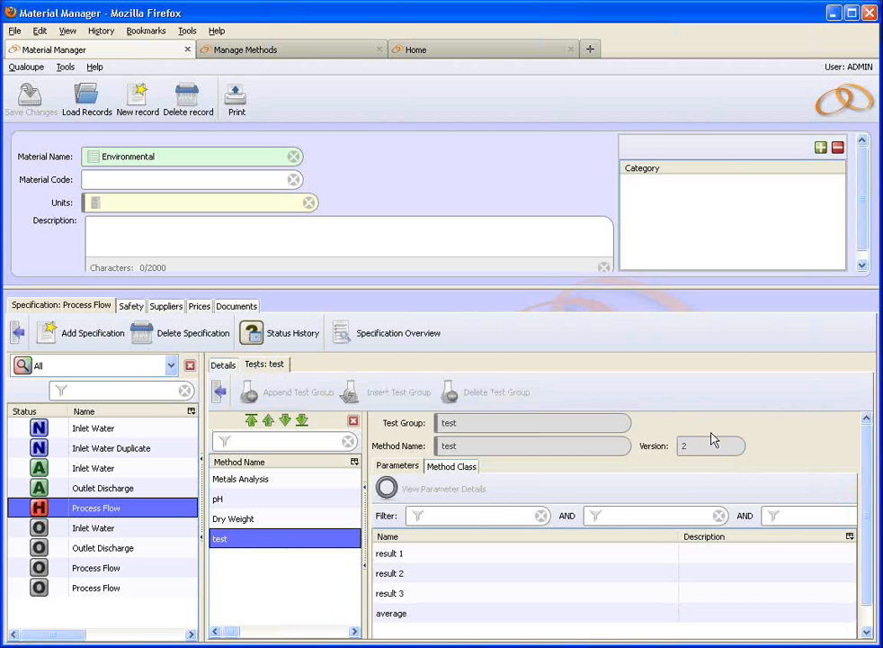
left_click(310, 52)
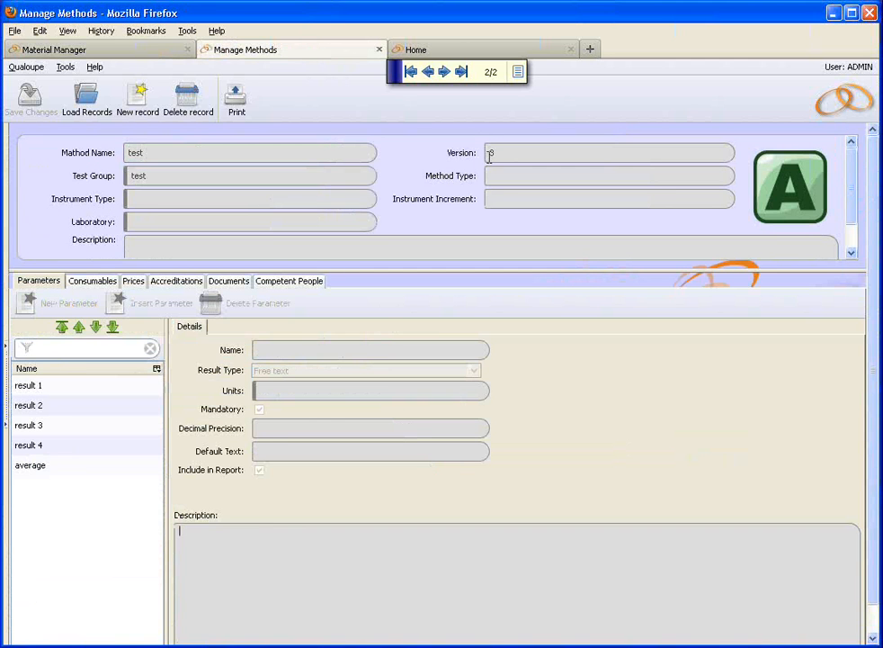
Step: From the Home page, open Material Specification Multi Approve in this window
left_click(459, 52)
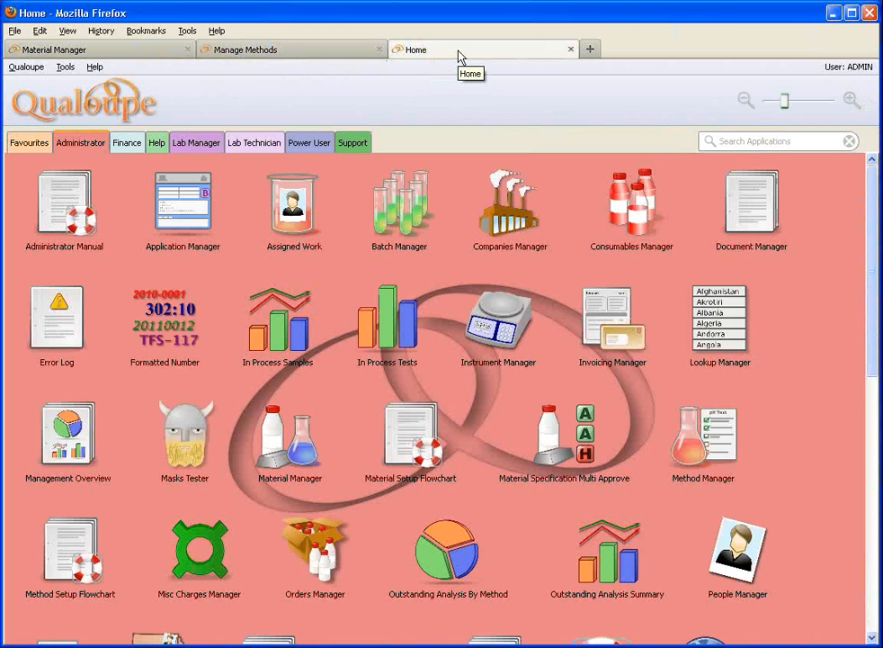
right_click(589, 485)
left_click(605, 487)
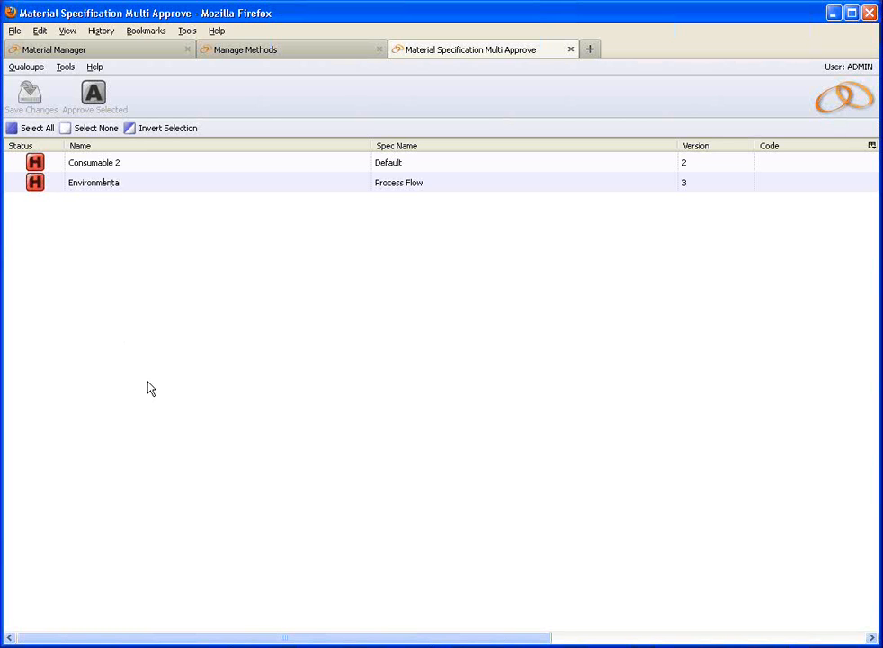
Step: Approve and save Environmental's held Process Flow version 3, then return to Material Manager
left_click(104, 191)
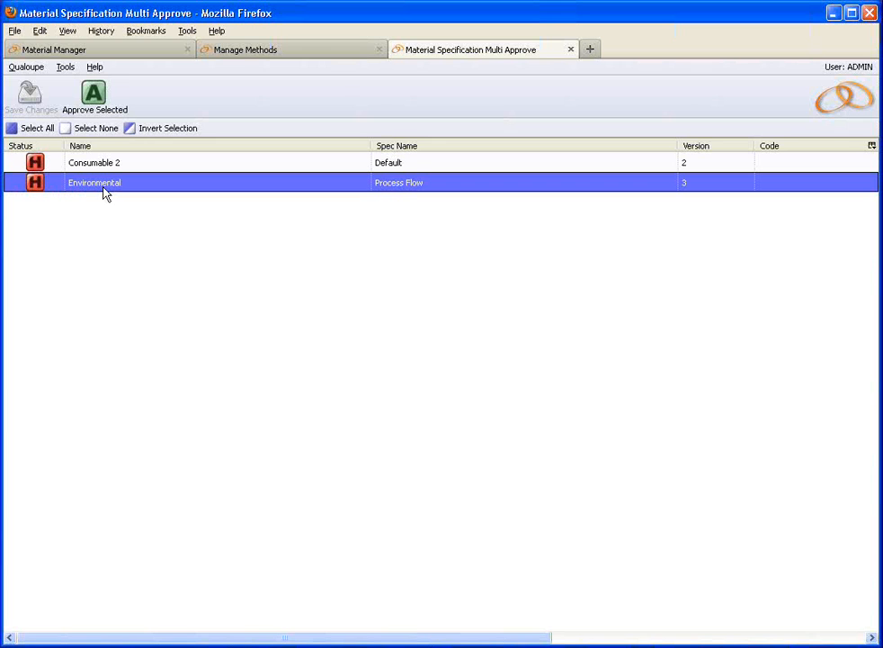
left_click(96, 106)
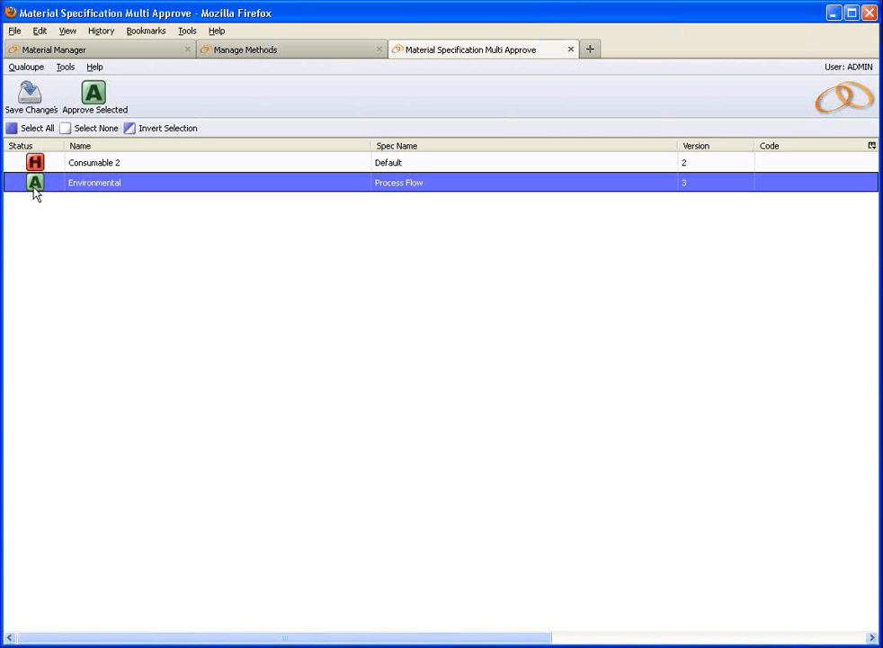
left_click(30, 101)
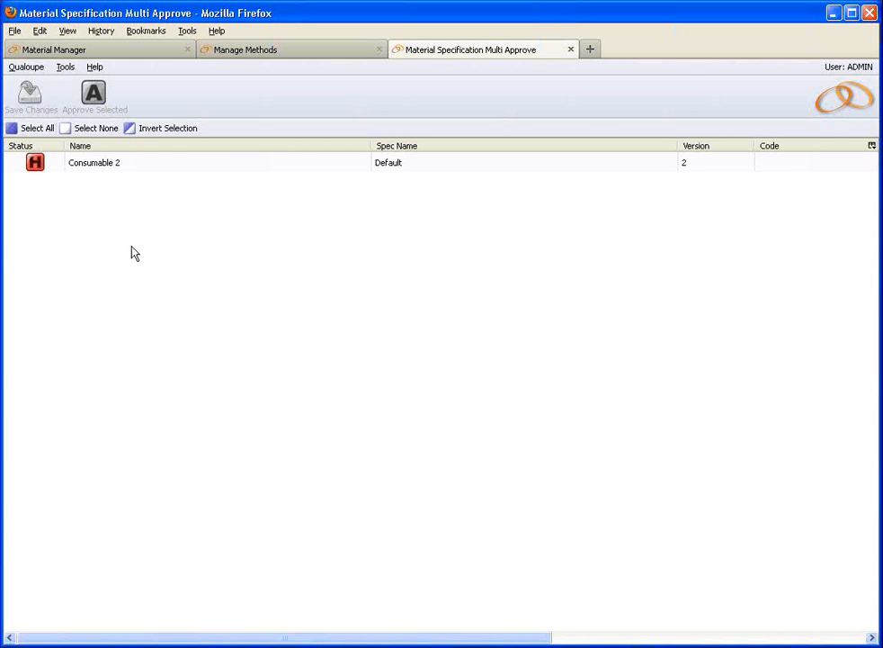
left_click(123, 52)
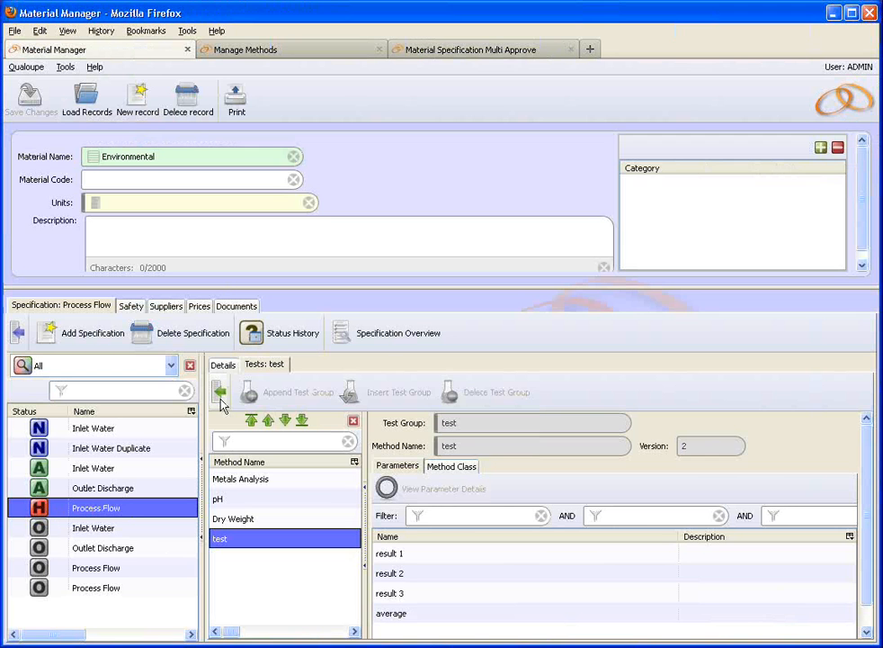
Step: Reload the Environmental material and open Process Flow, now approved at version 4
left_click(226, 367)
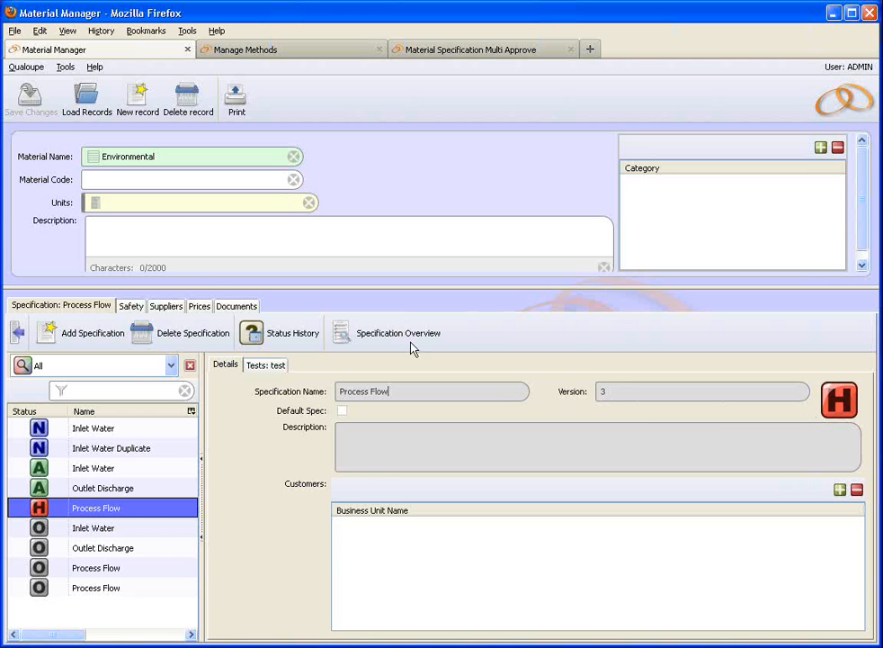
left_click(227, 332)
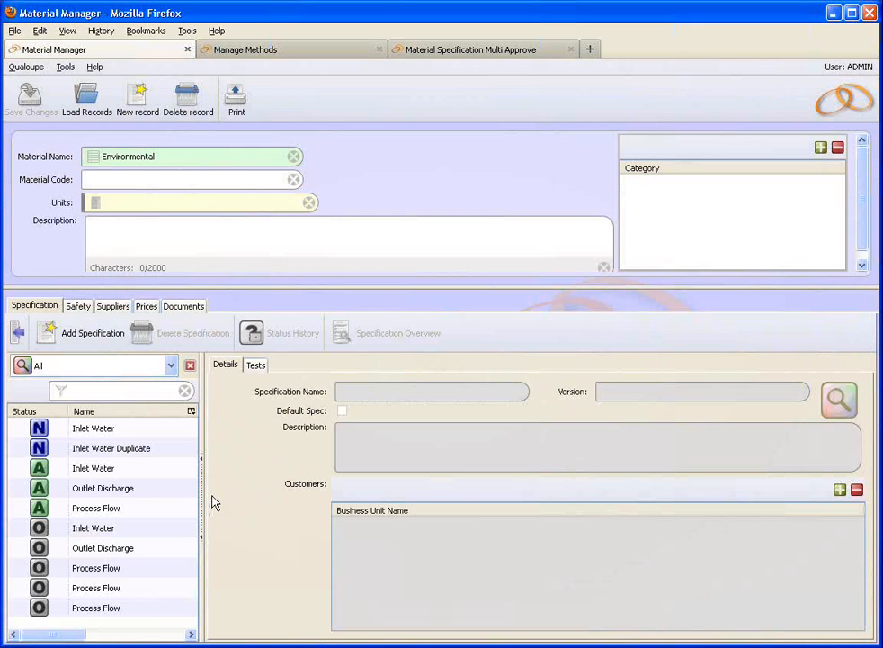
left_click(94, 510)
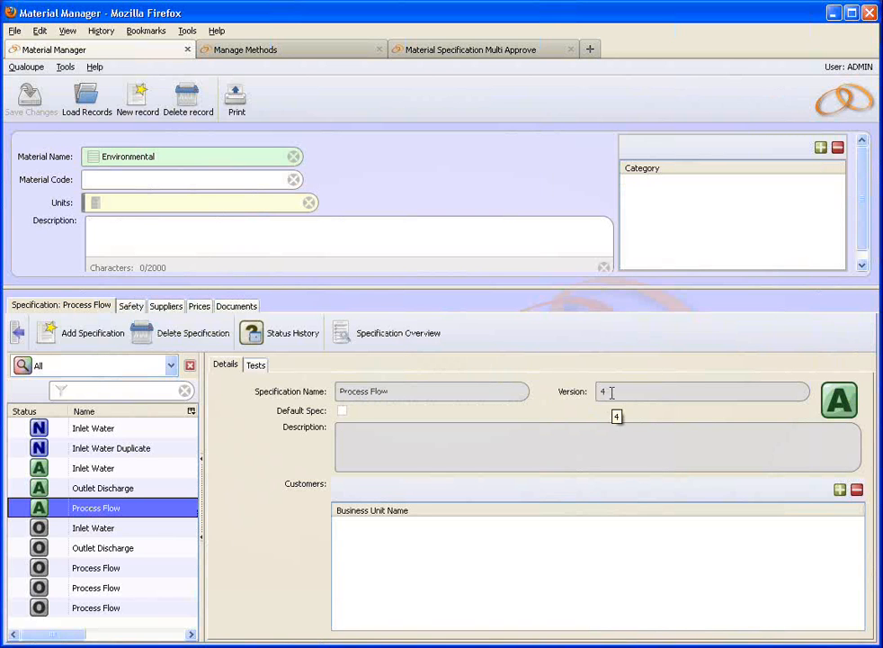
Step: Compare the approved spec's test method with older Process Flow versions 1–3, which still use version 2
left_click(255, 366)
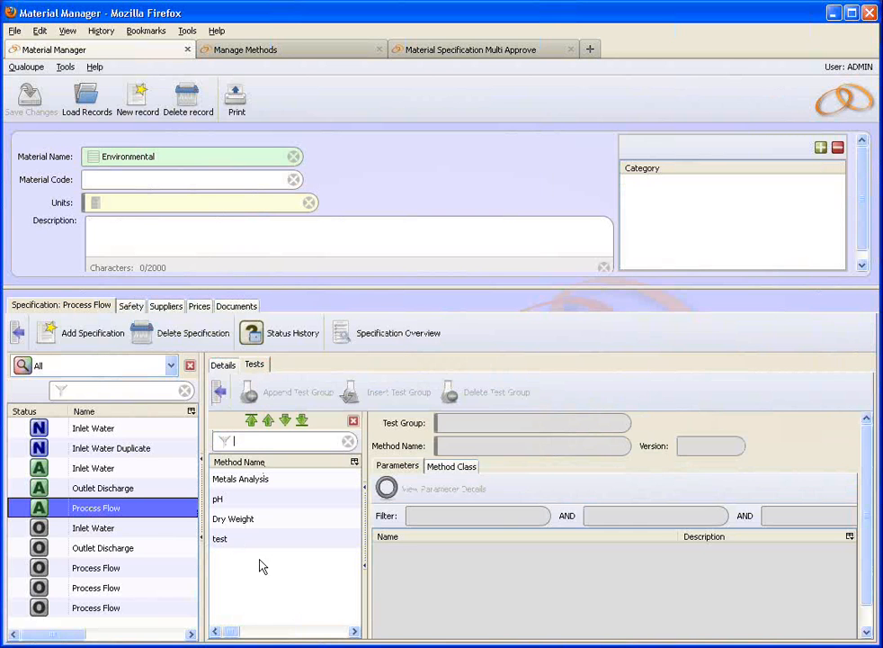
left_click(250, 542)
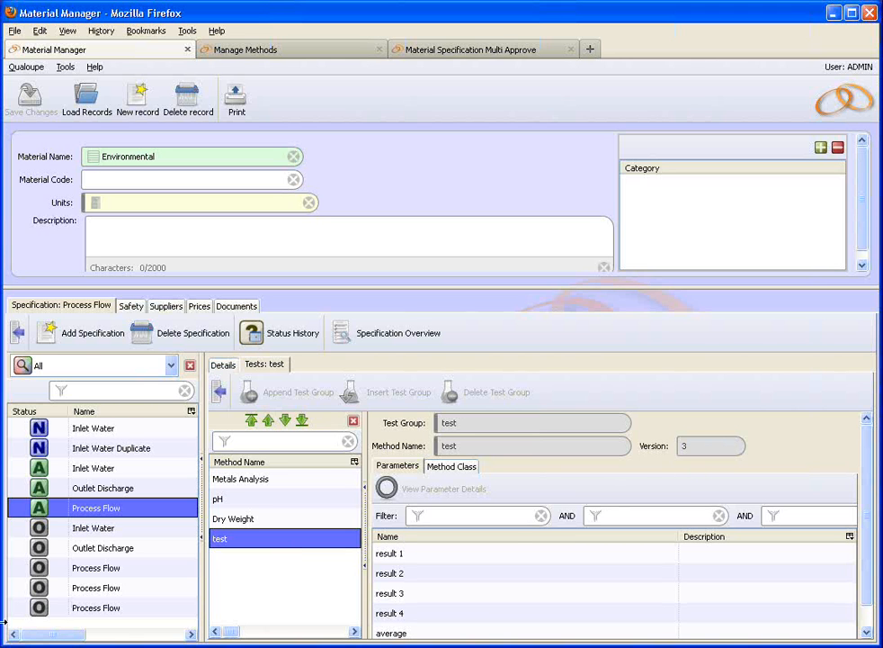
left_click(97, 570)
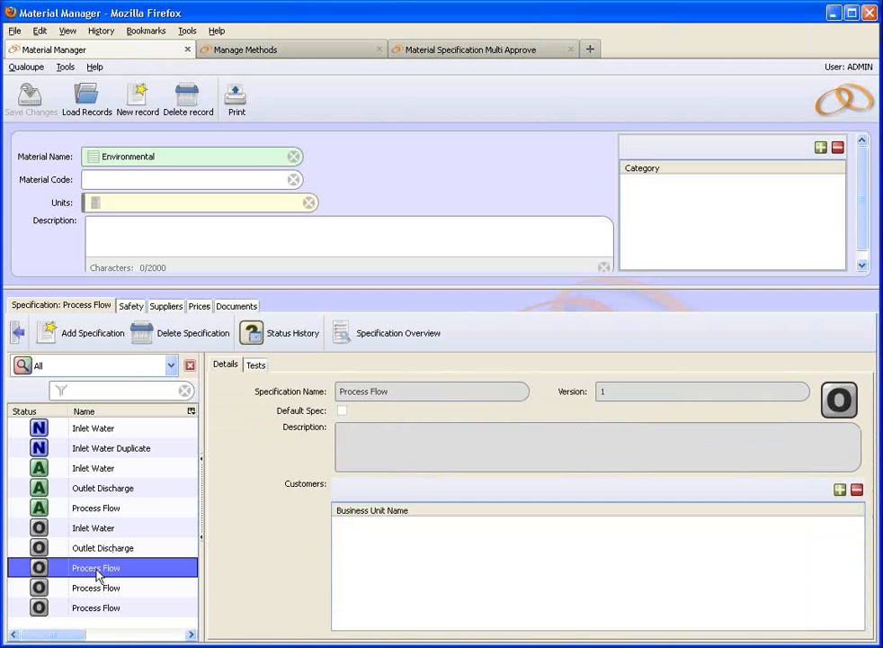
left_click(97, 589)
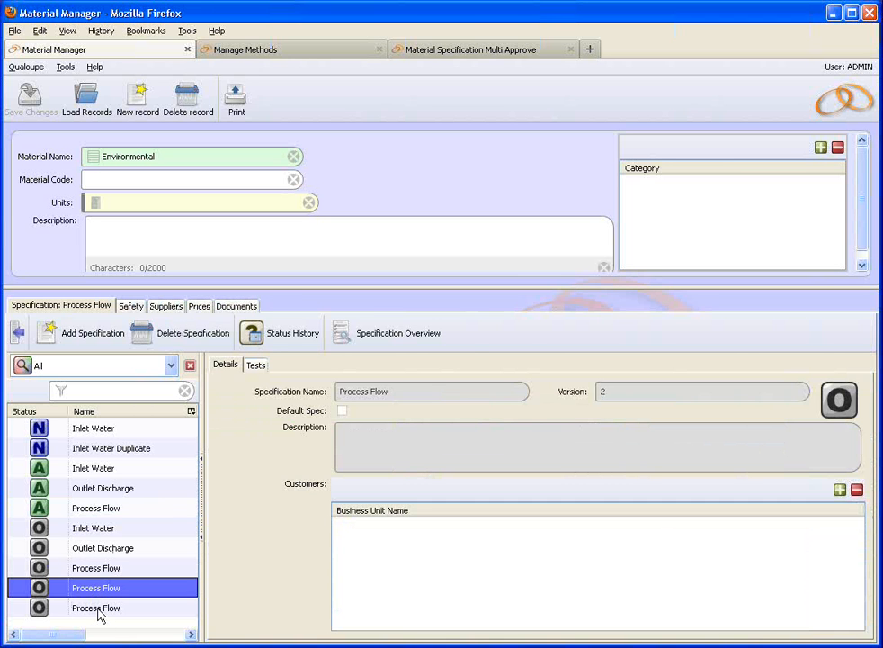
left_click(99, 611)
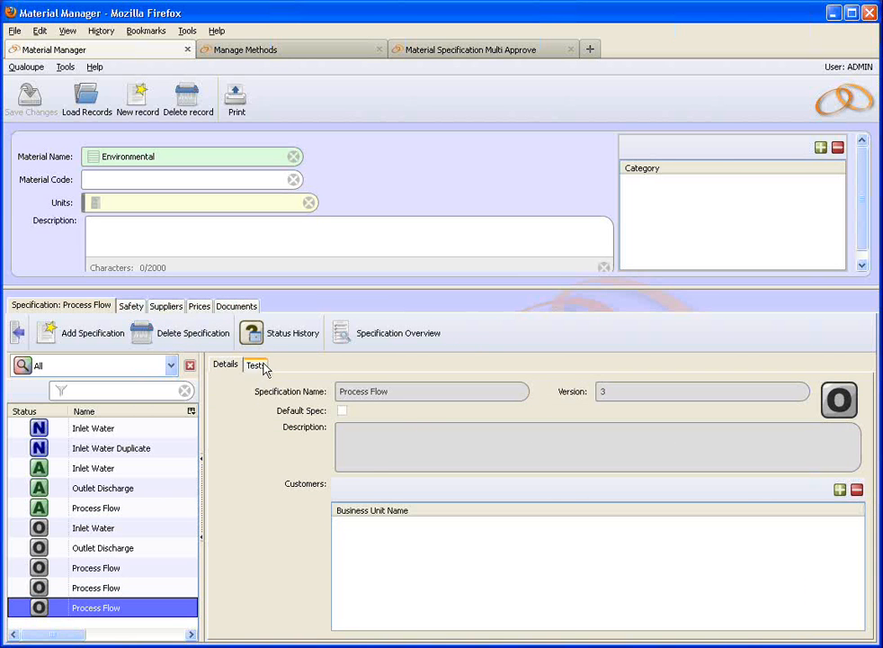
left_click(261, 365)
left_click(252, 536)
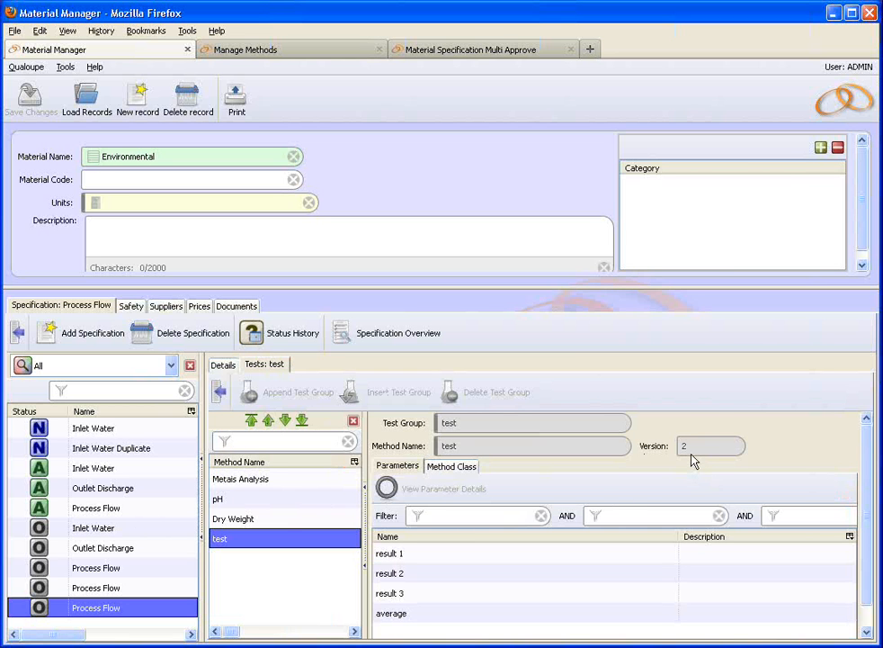
Step: Return to the approved Process Flow spec and confirm its test method is version 3
left_click(85, 509)
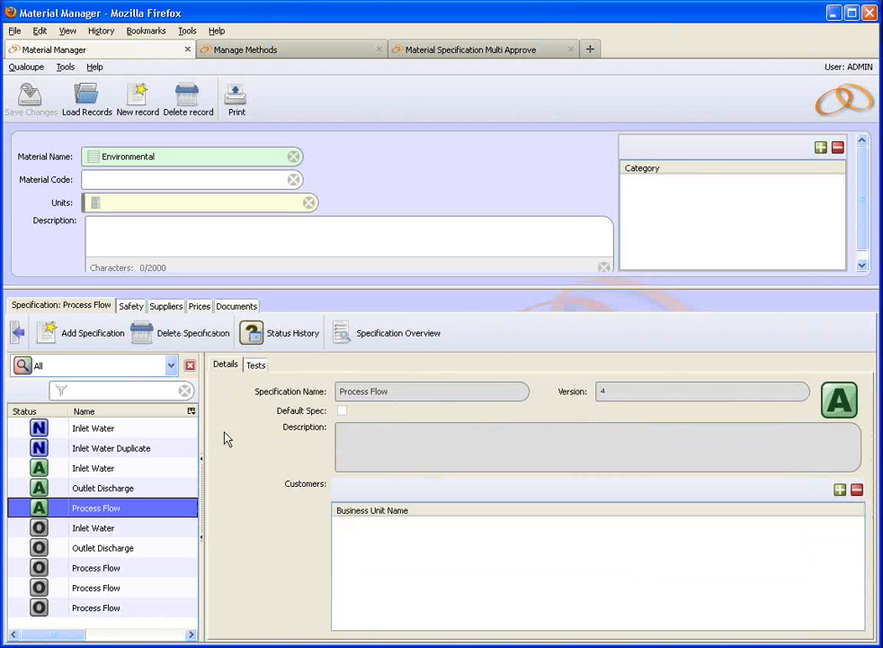
left_click(255, 367)
left_click(222, 540)
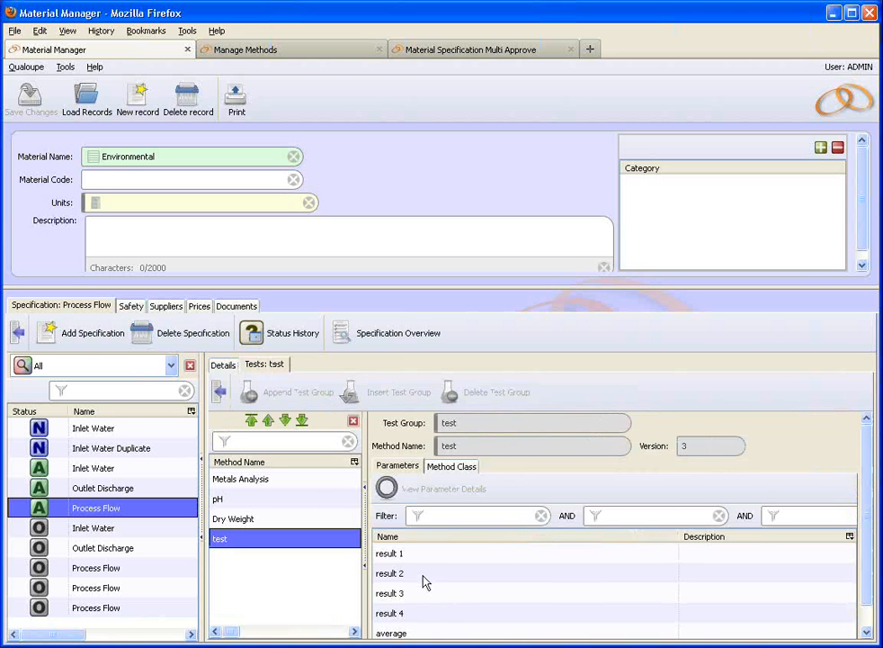
left_click(490, 54)
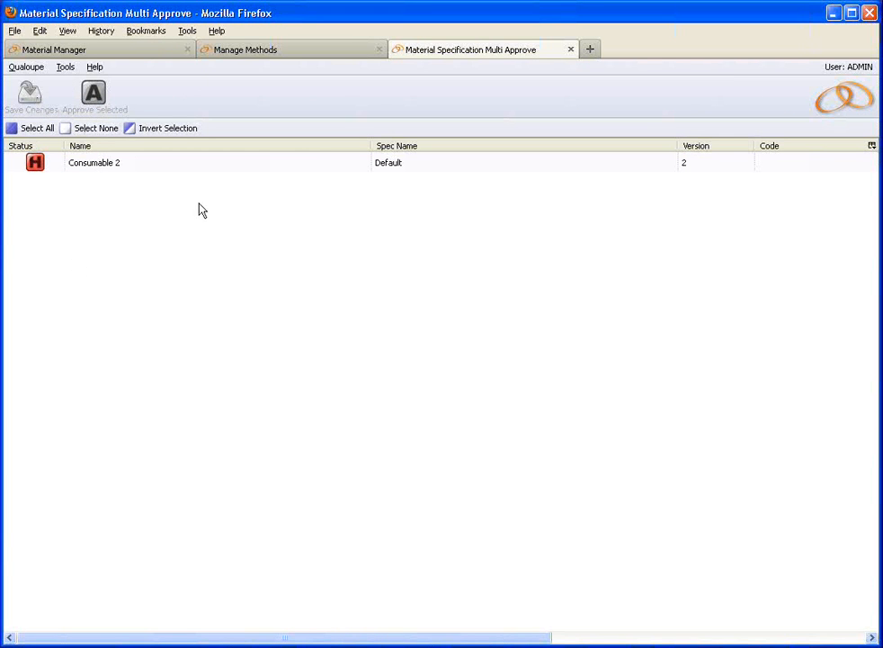
Step: After seeing only Consumable 2 held, go back through the Environmental material to the test method record
left_click(132, 54)
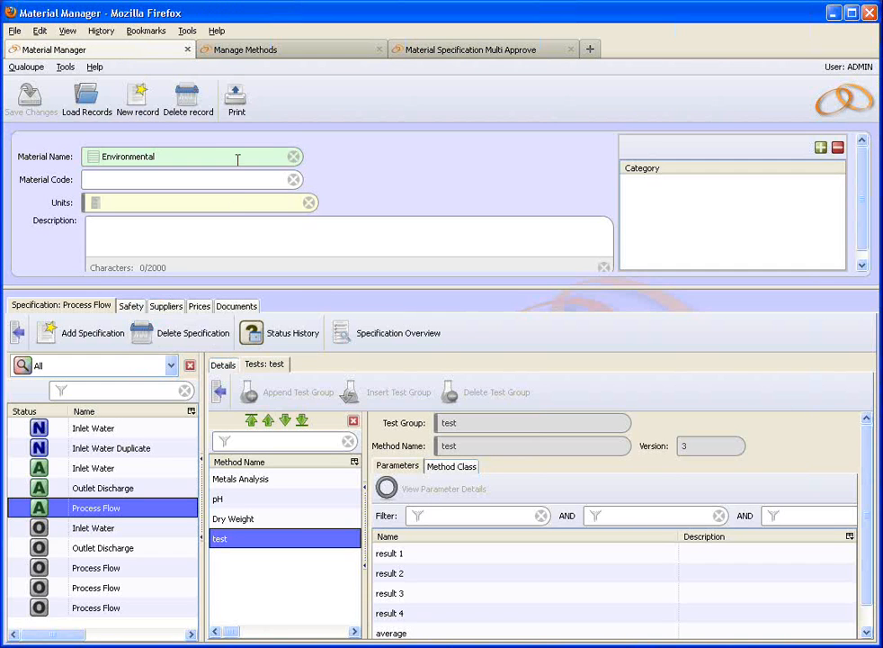
left_click(286, 53)
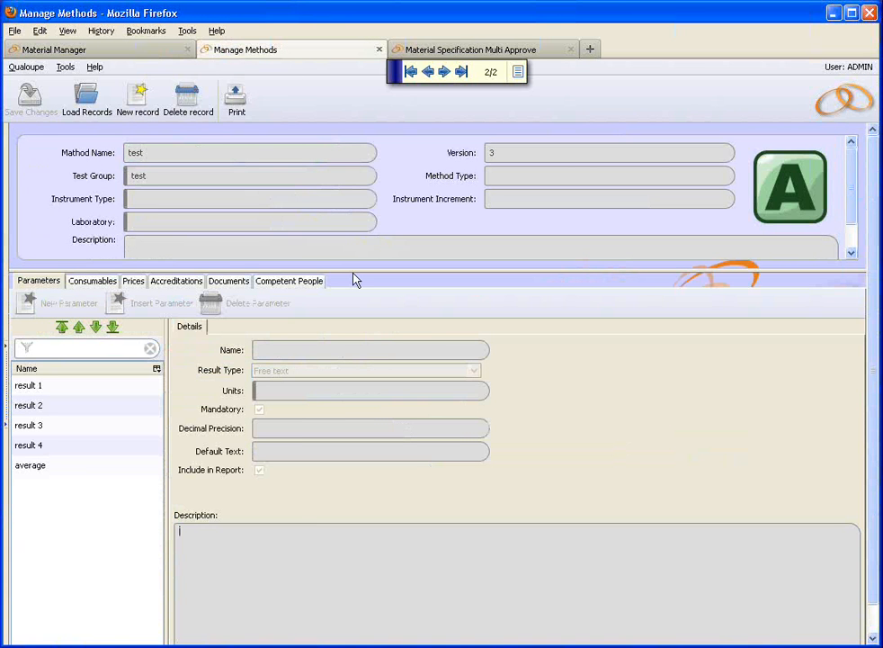
Step: Create version 4 of the test method, set its status to Approved, and save it
left_click(760, 187)
left_click(722, 392)
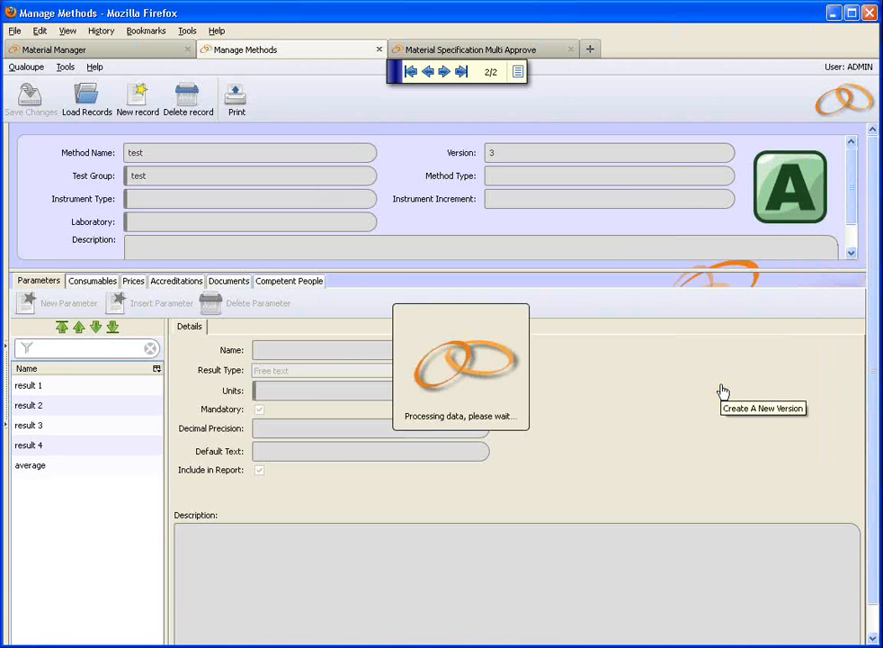
left_click(803, 202)
left_click(729, 315)
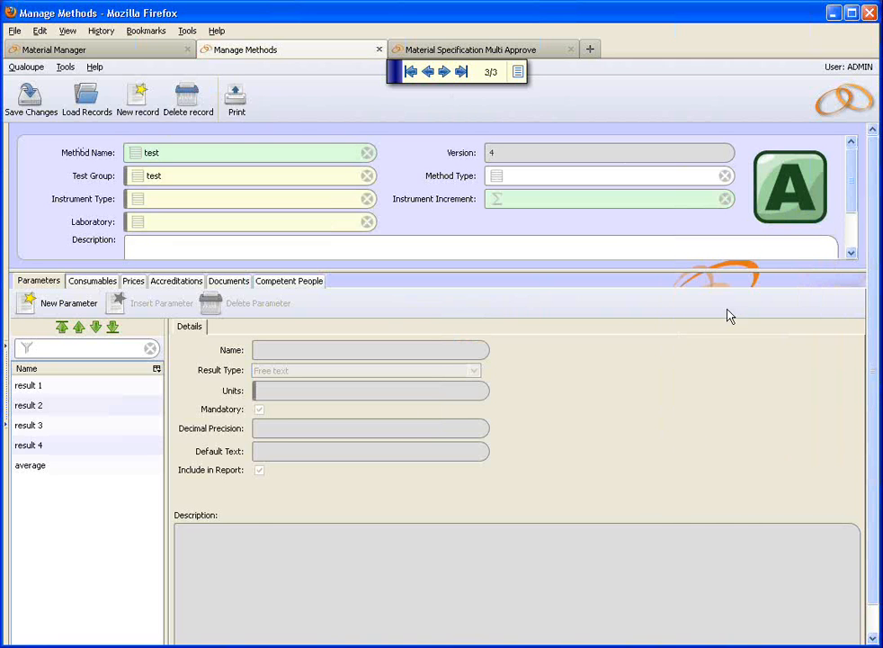
left_click(38, 103)
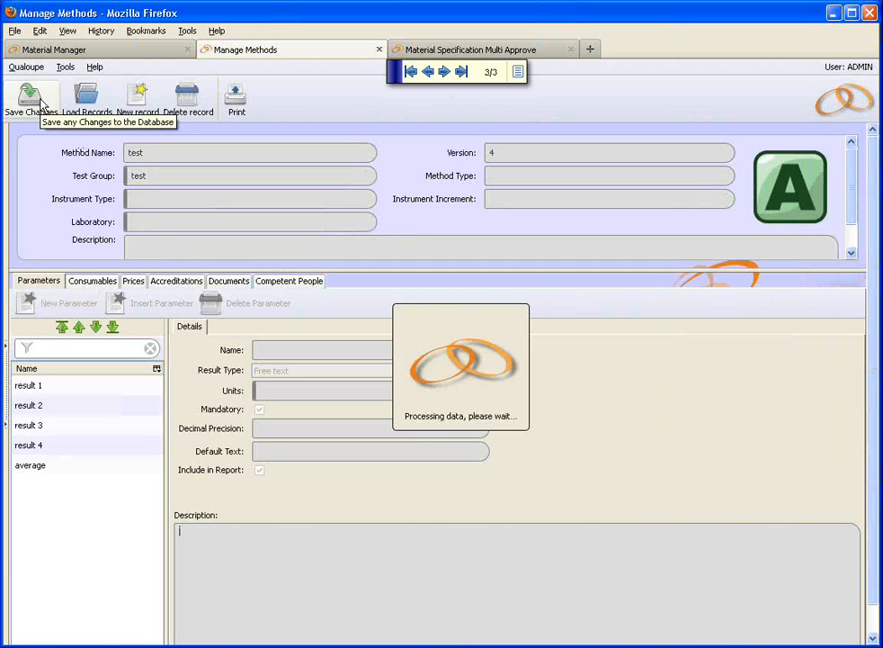
left_click(131, 51)
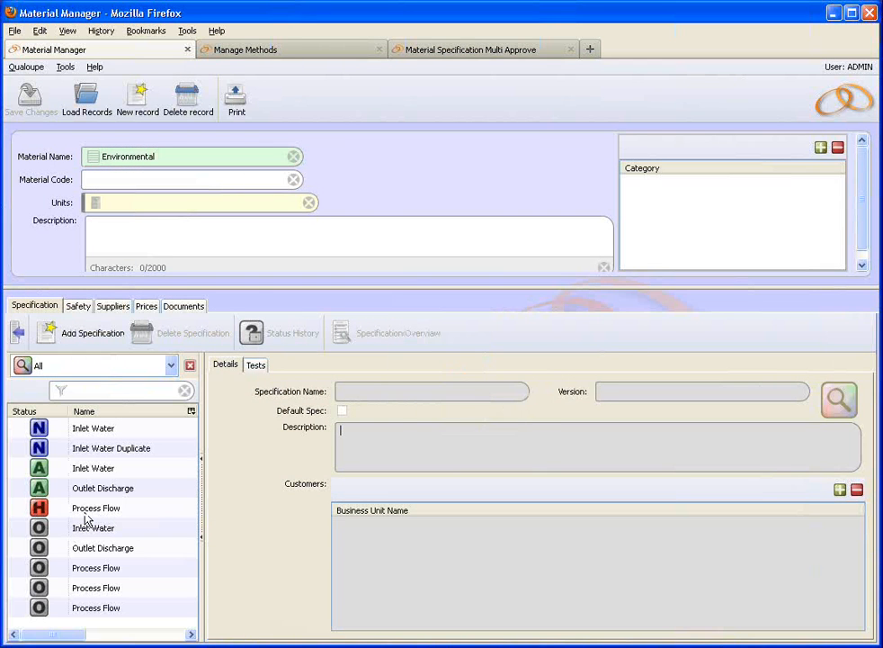
Step: Approve the held Process Flow spec, save, and accept the notice reversioning it with test version 4
left_click(75, 509)
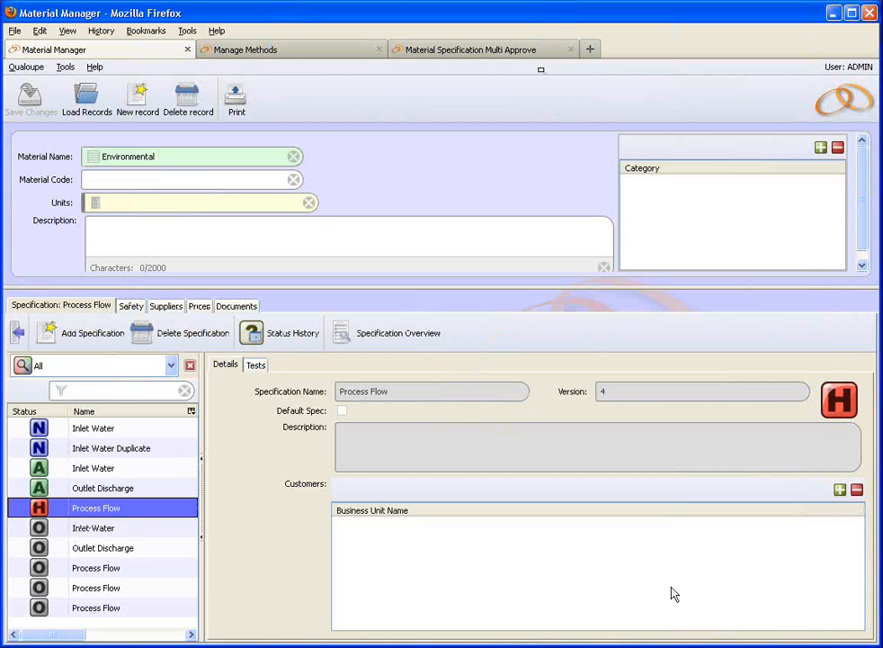
left_click(840, 399)
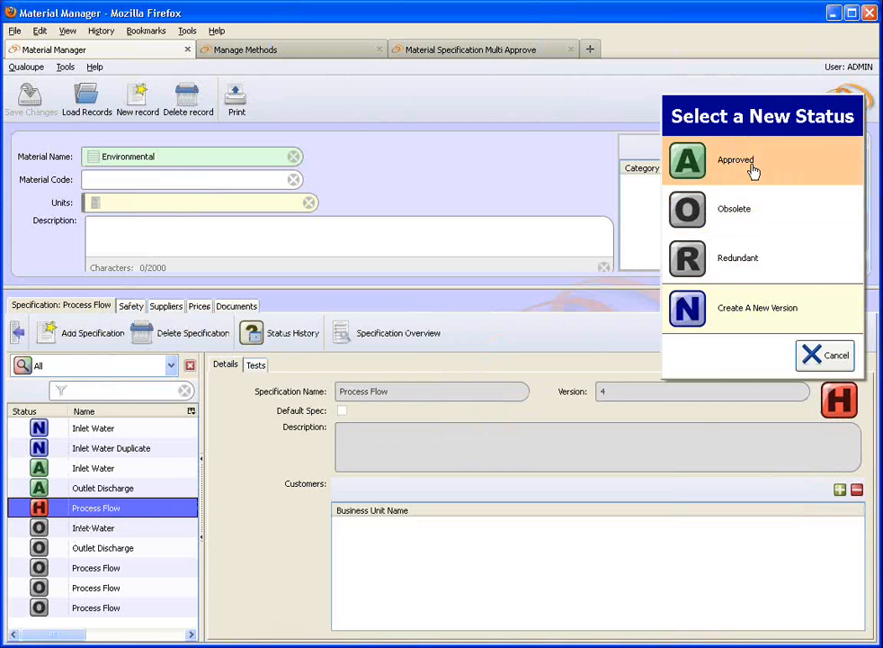
left_click(753, 169)
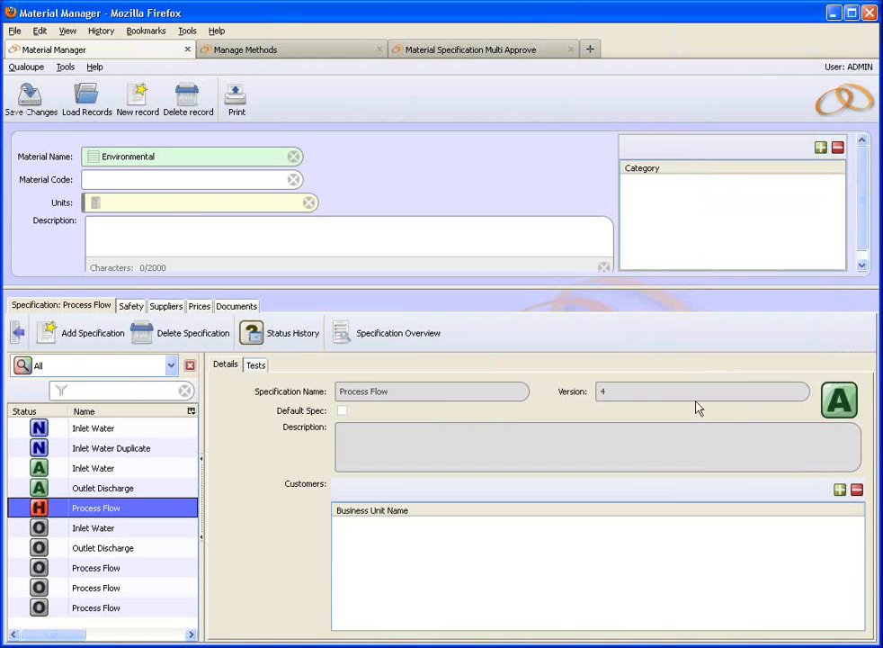
left_click(38, 107)
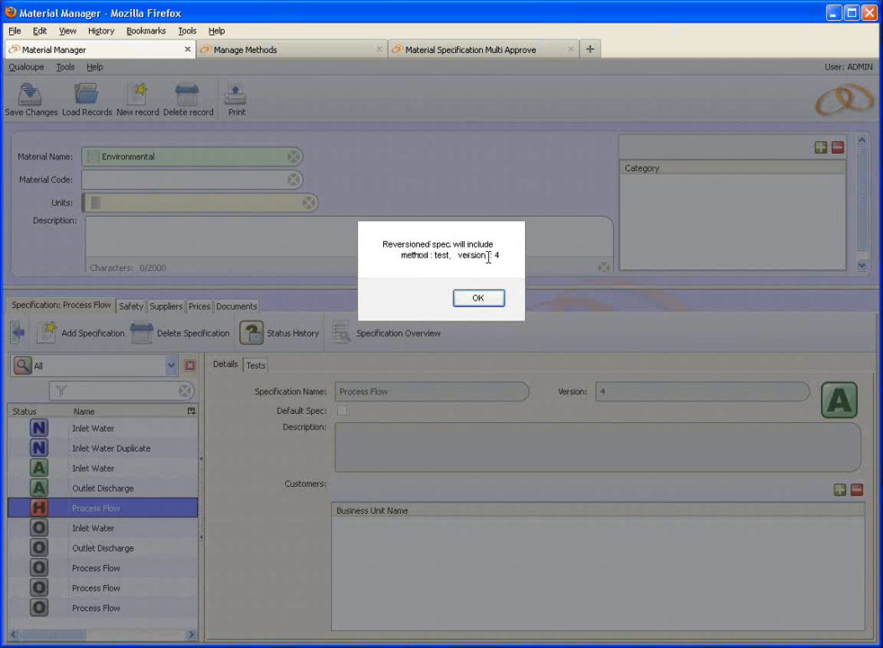
left_click(464, 302)
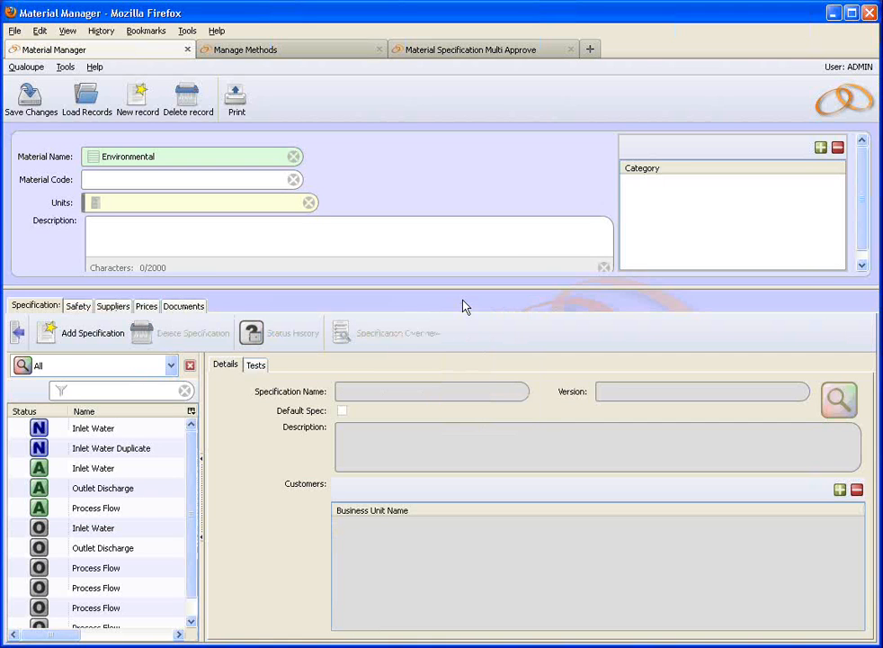
left_click(108, 508)
Step: Verify the Process Flow spec's test method shows version 4, then return to the Home launcher
left_click(256, 365)
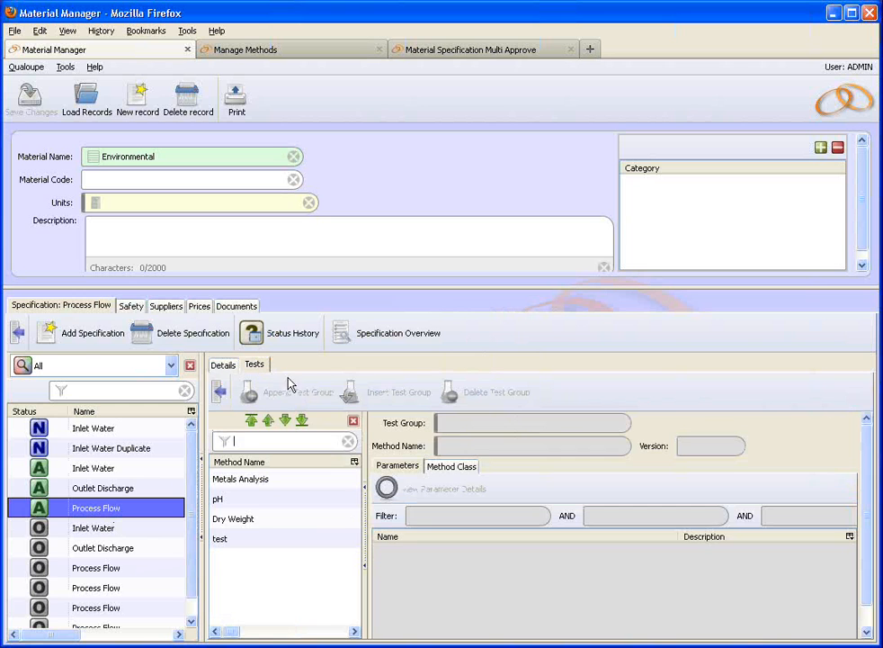
left_click(244, 537)
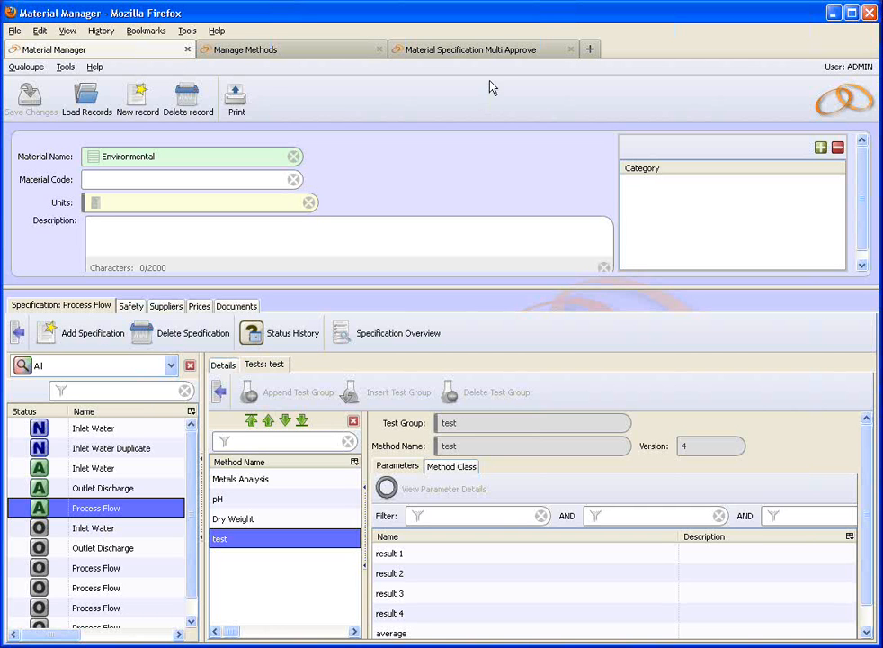
left_click(492, 54)
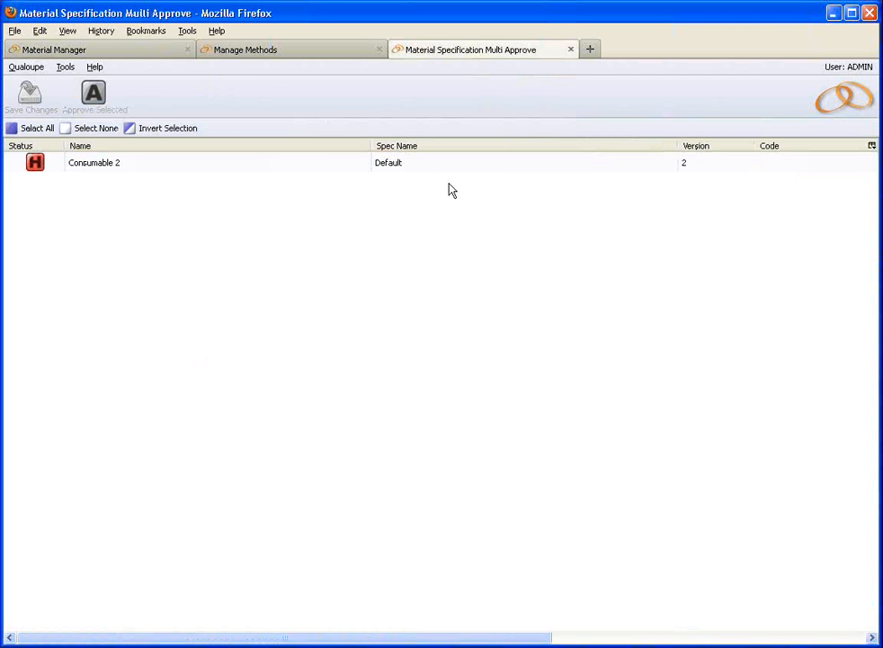
left_click(120, 52)
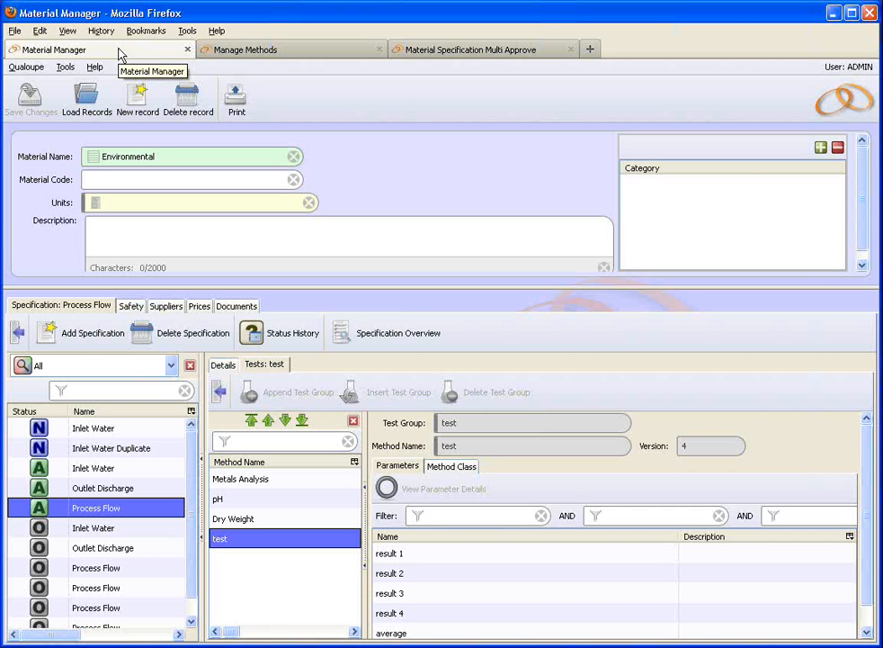
left_click(425, 51)
left_click(832, 106)
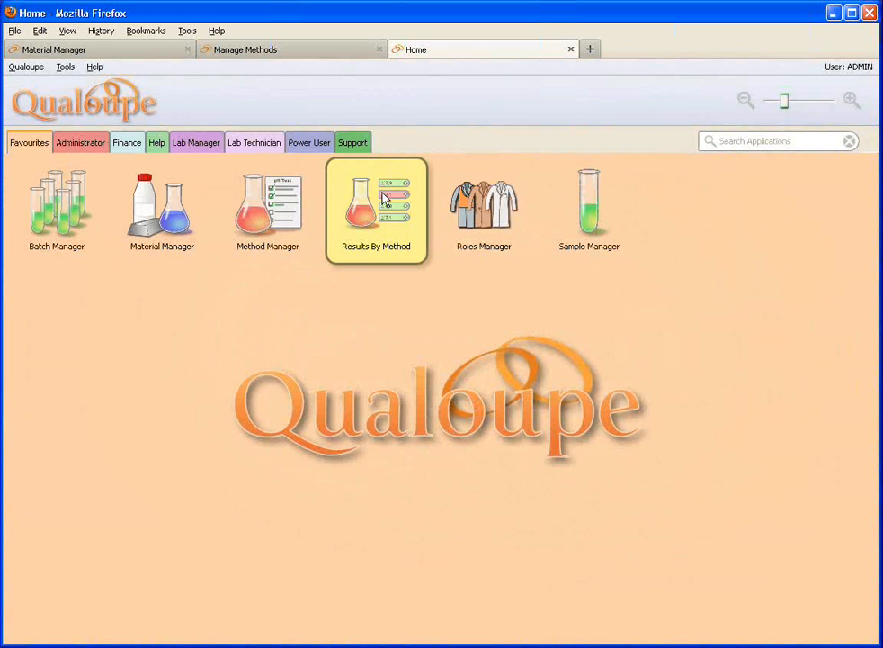
Step: From the Administrator applications, open Application Manager and select Method Manager's settings
left_click(86, 145)
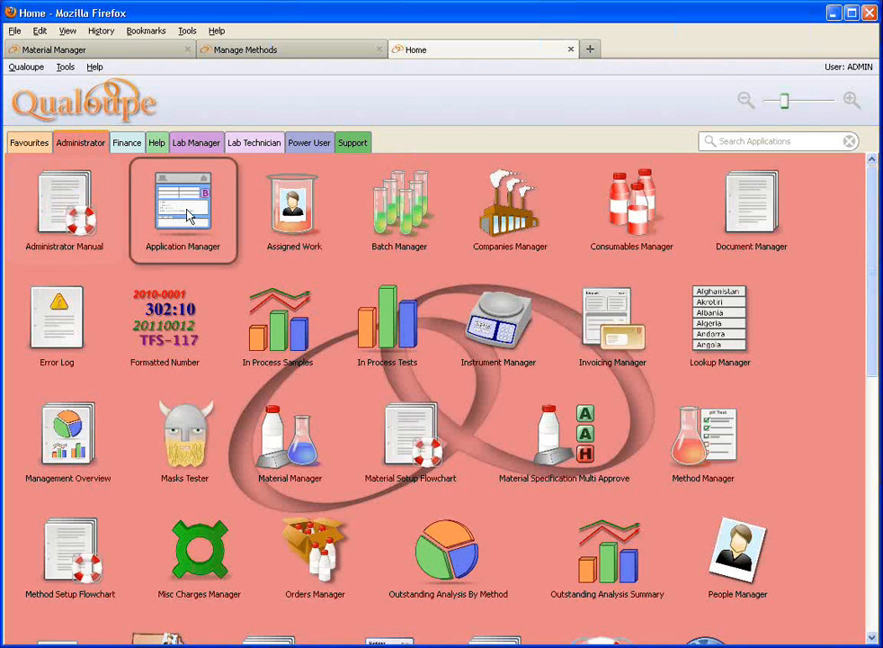
left_click(191, 213)
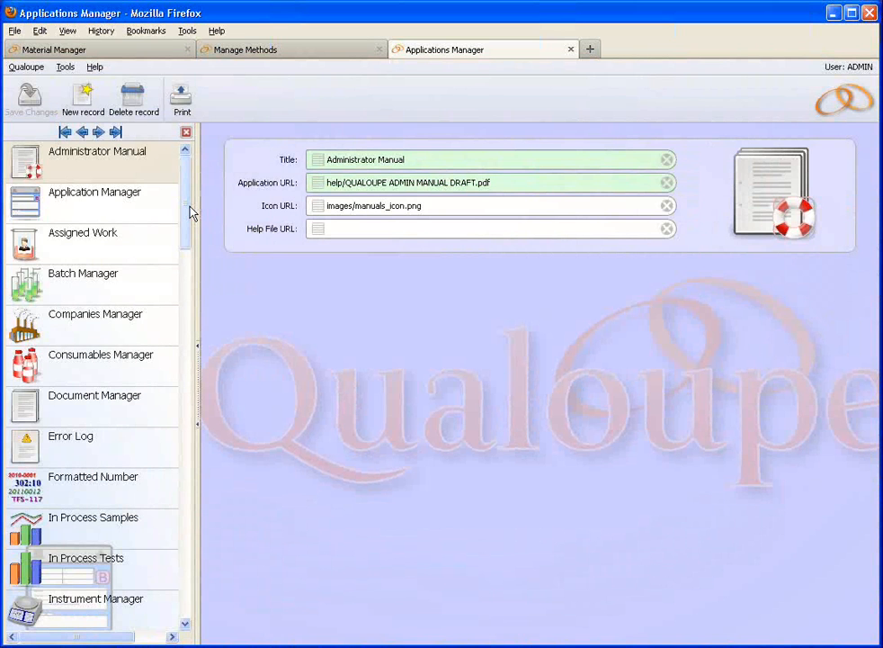
left_click_drag(191, 212, 191, 340)
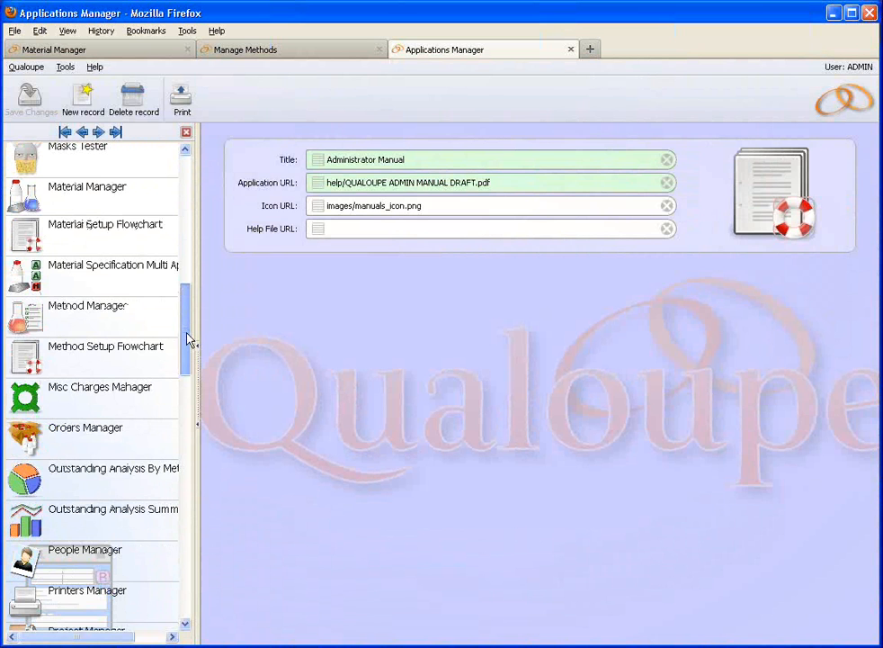
left_click(129, 326)
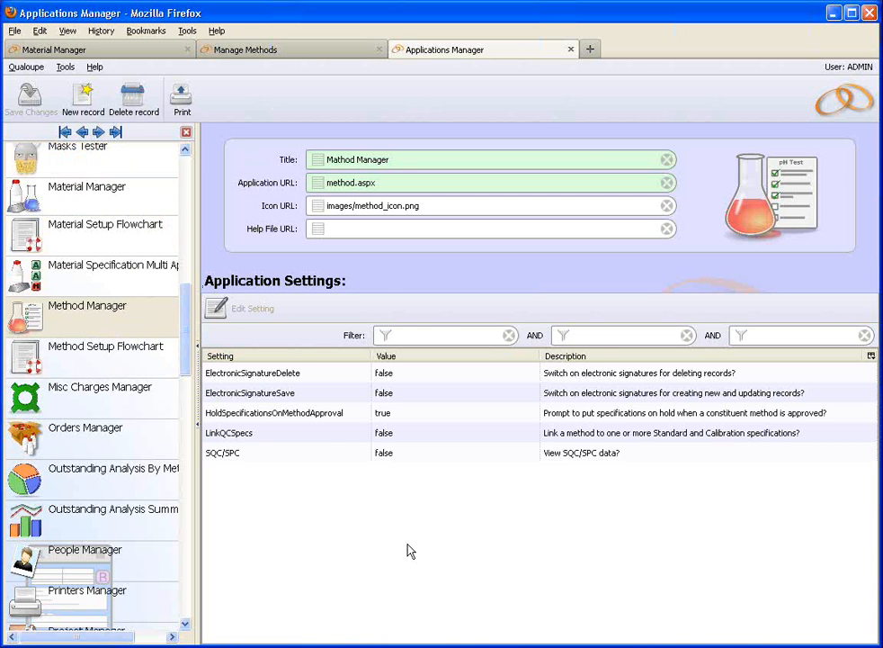
Step: Inspect HoldSpecificationsOnMethodApproval, set to true, then go back to the Material Manager
left_click(316, 415)
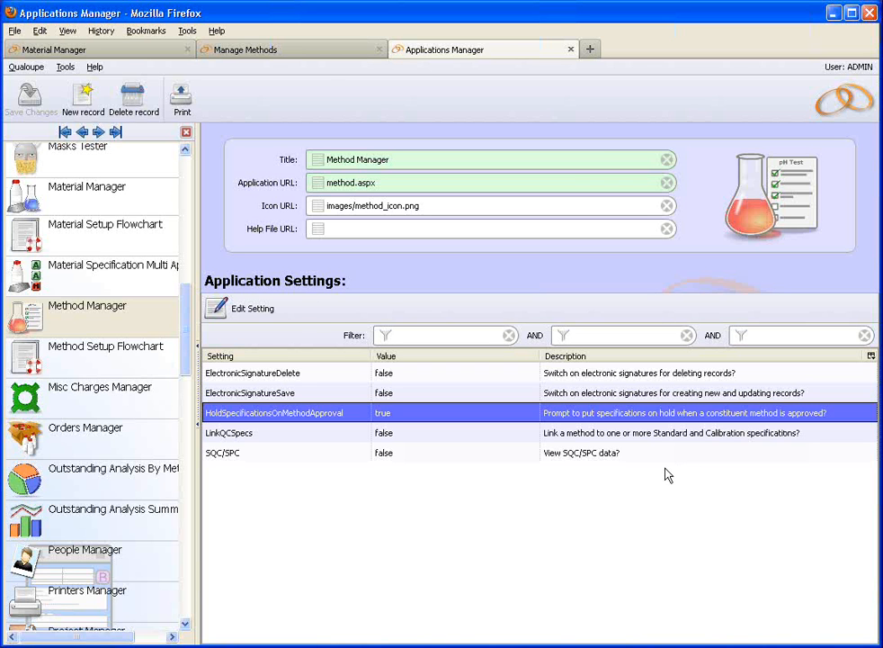
left_click(99, 48)
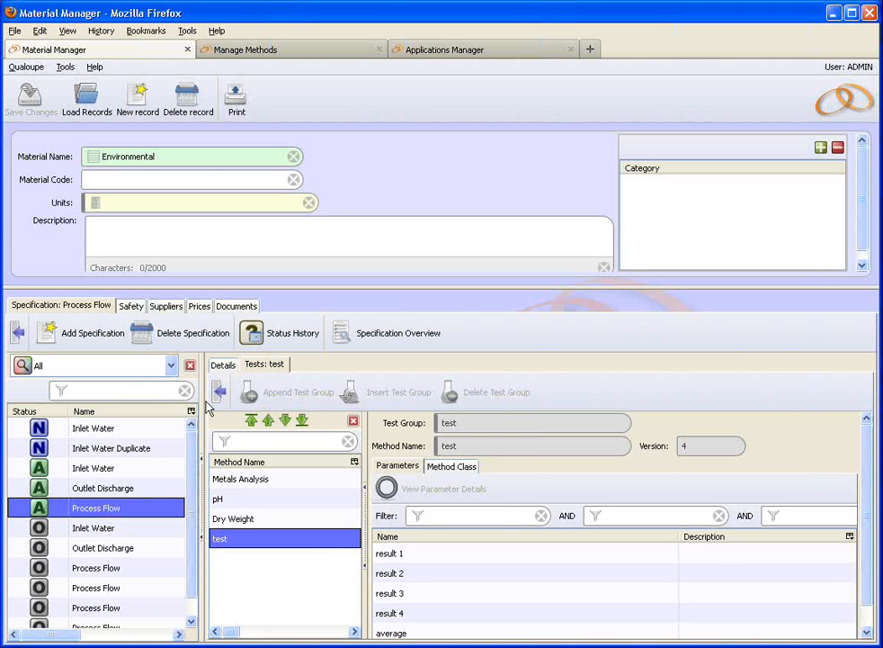
Step: Show the Process Flow spec's Details, now version 5 with Approved status
left_click(222, 364)
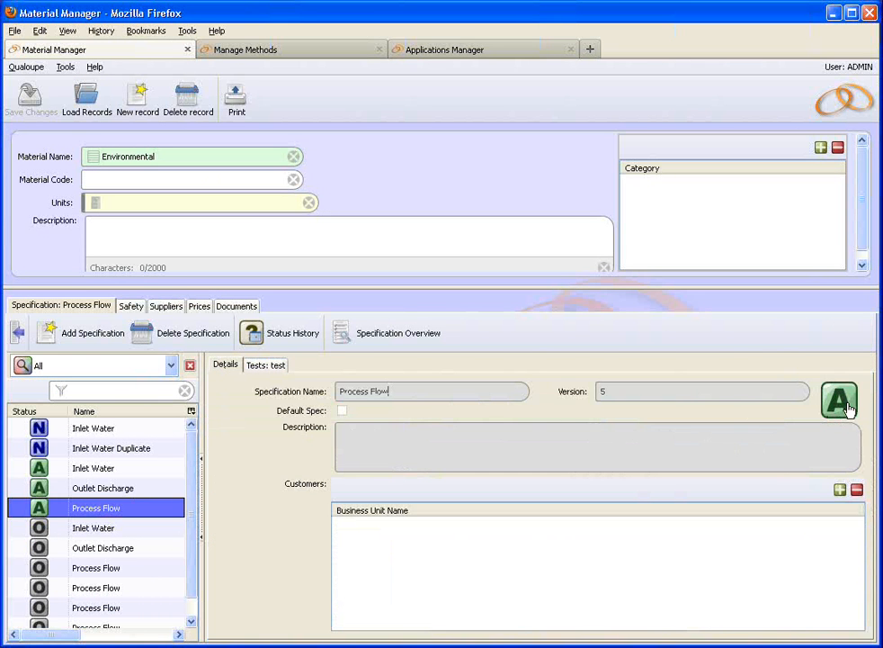